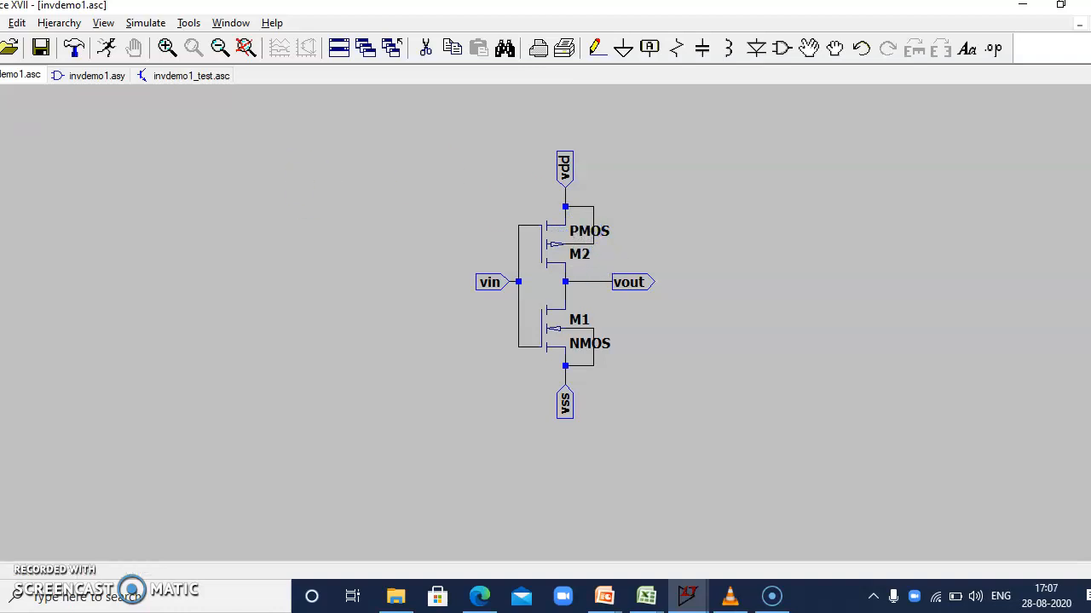
left_click(1, 23)
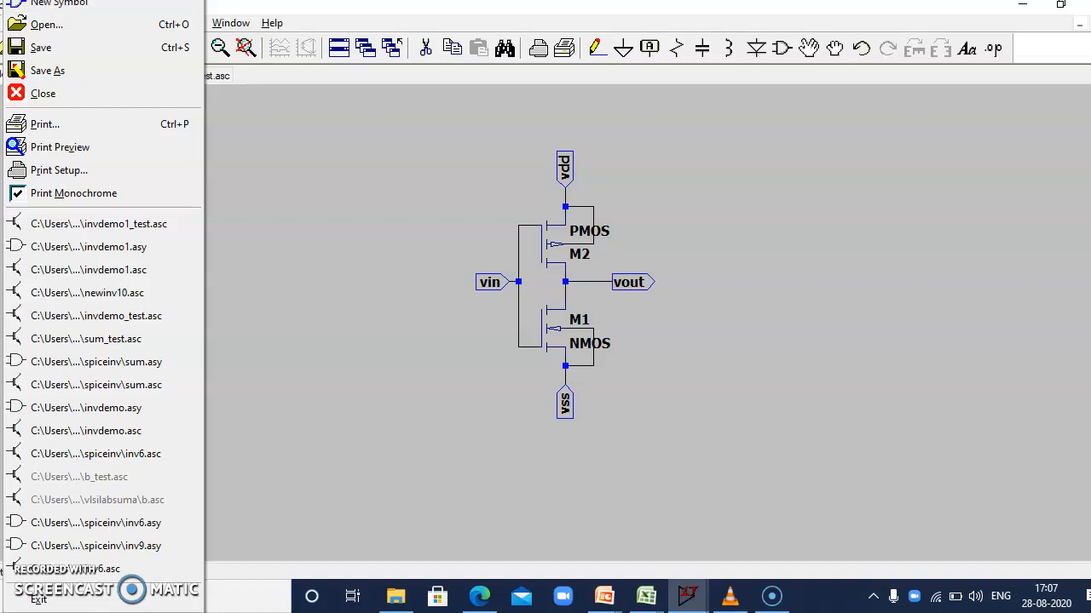
left_click(298, 177)
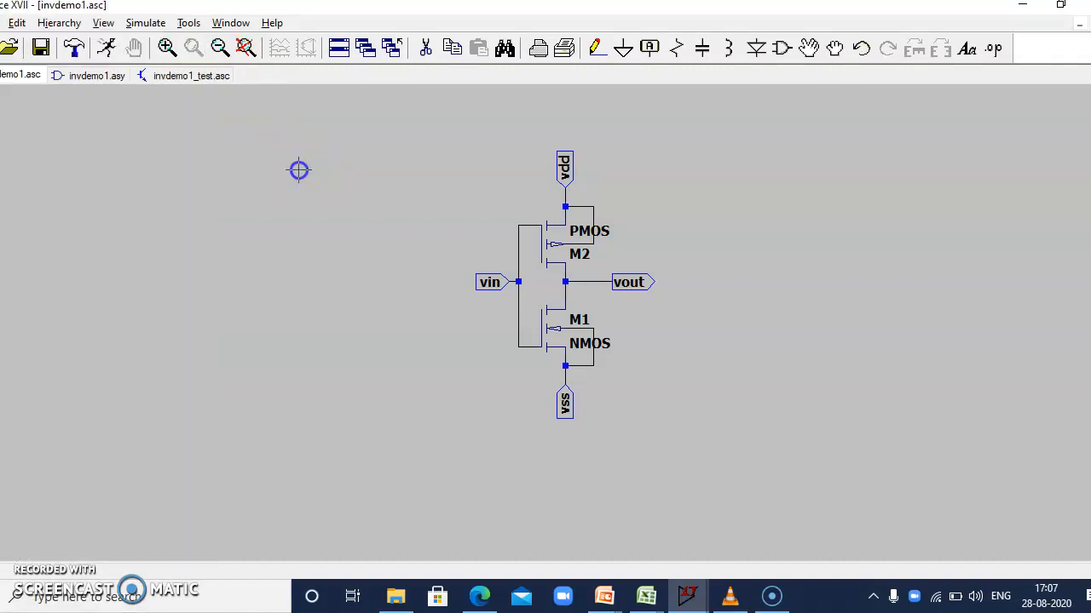
left_click(780, 51)
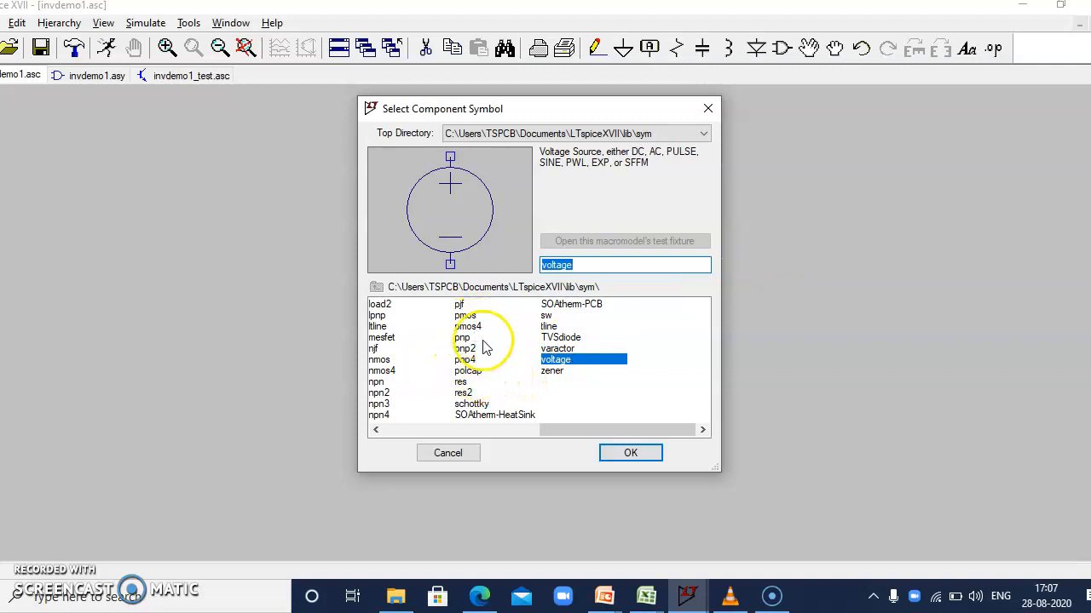
left_click(628, 452)
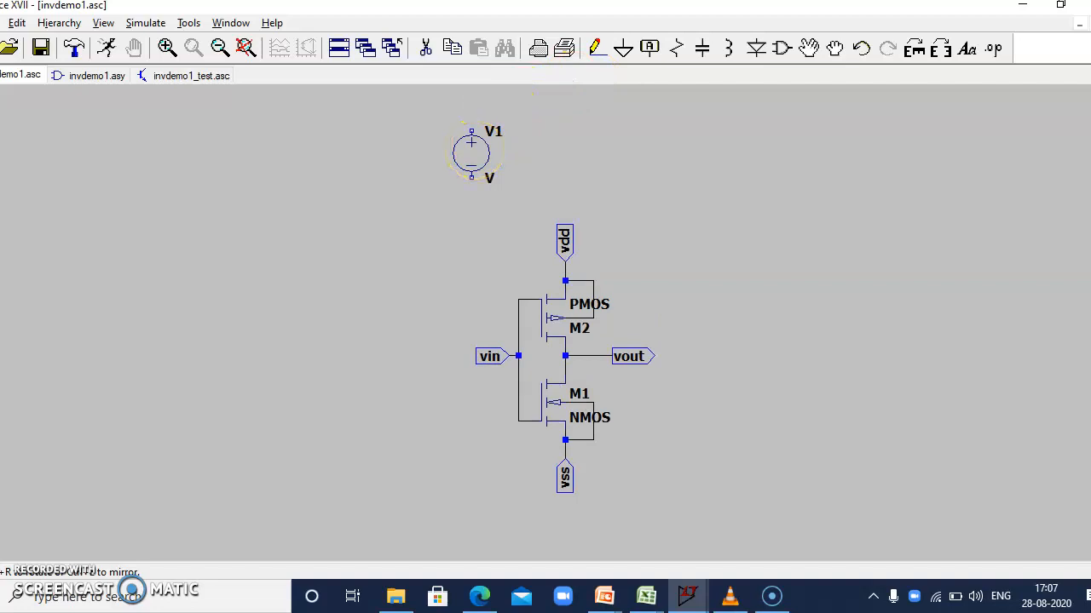
key("Escape")
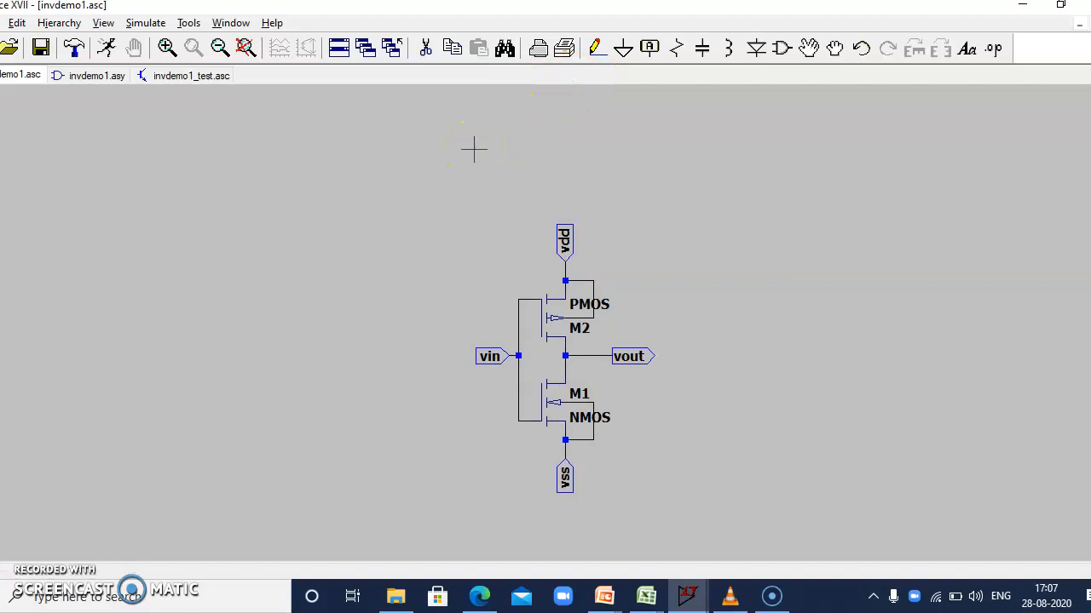
left_click(649, 49)
left_click(516, 296)
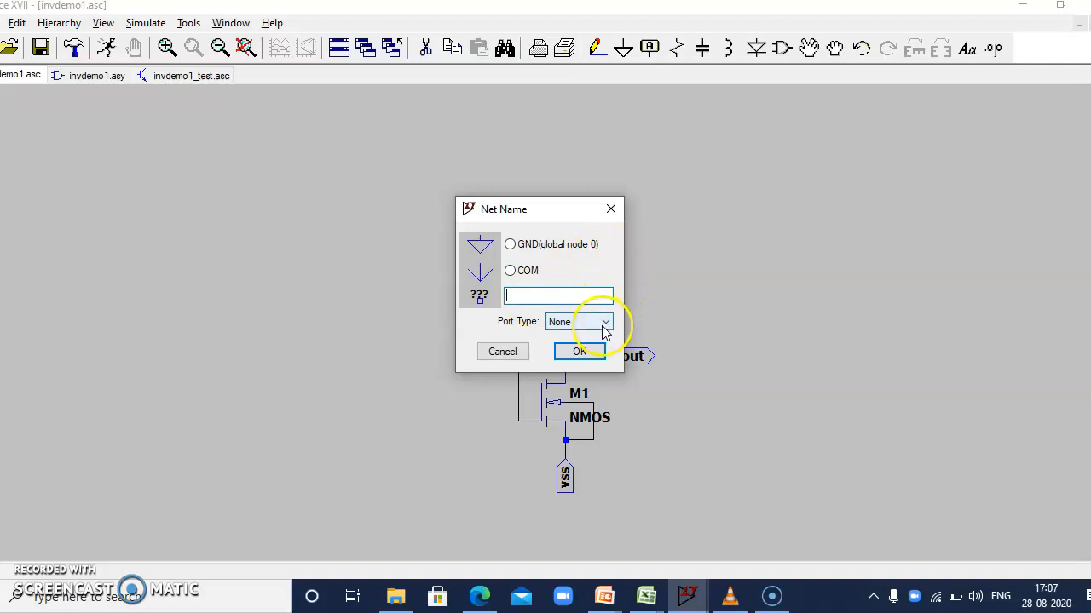
left_click(611, 211)
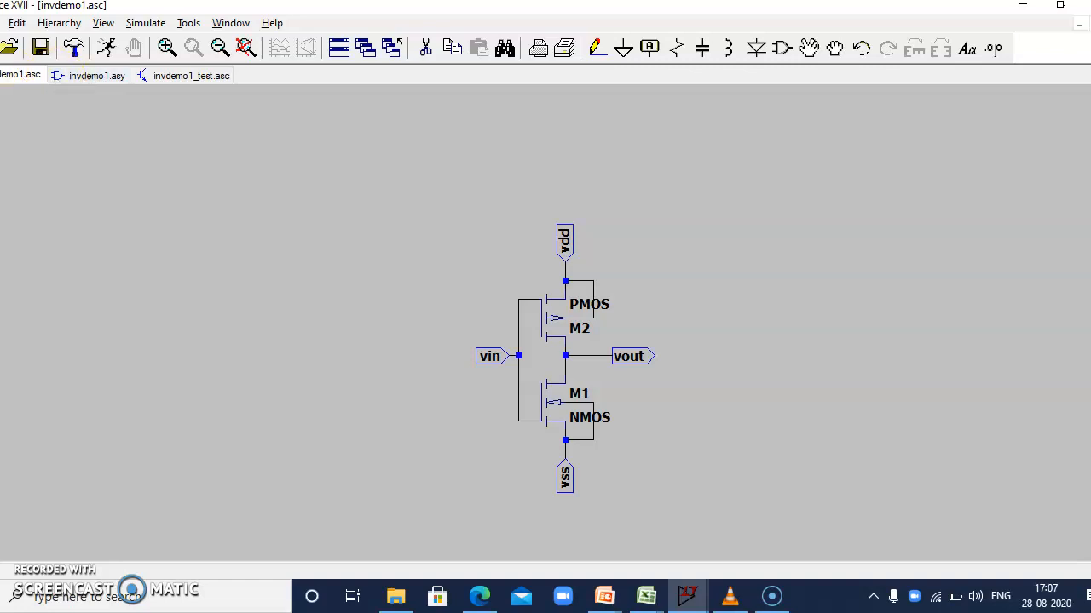
left_click(1, 23)
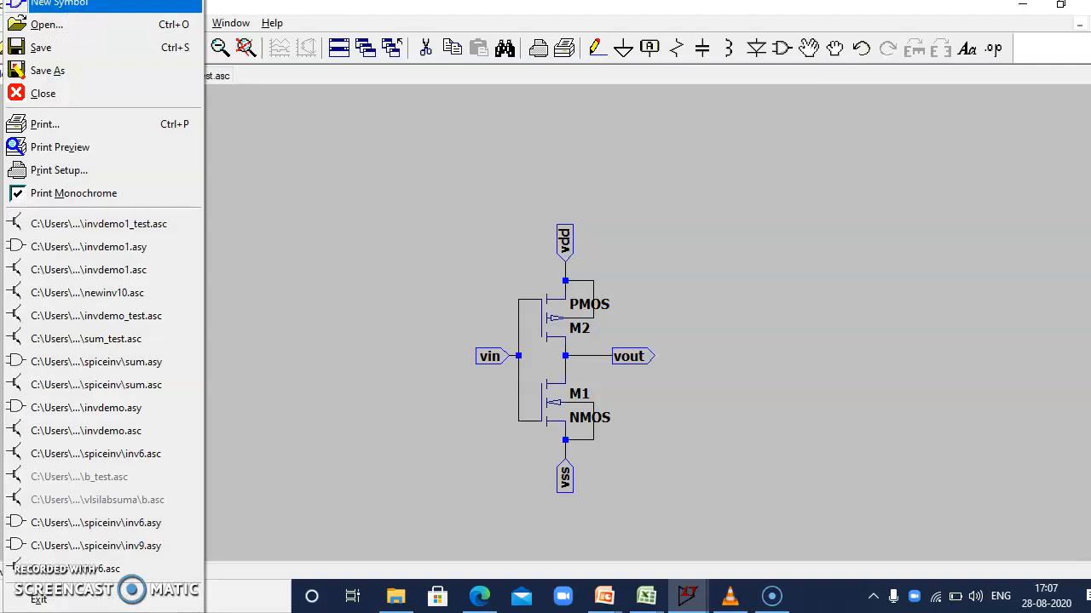
left_click(212, 139)
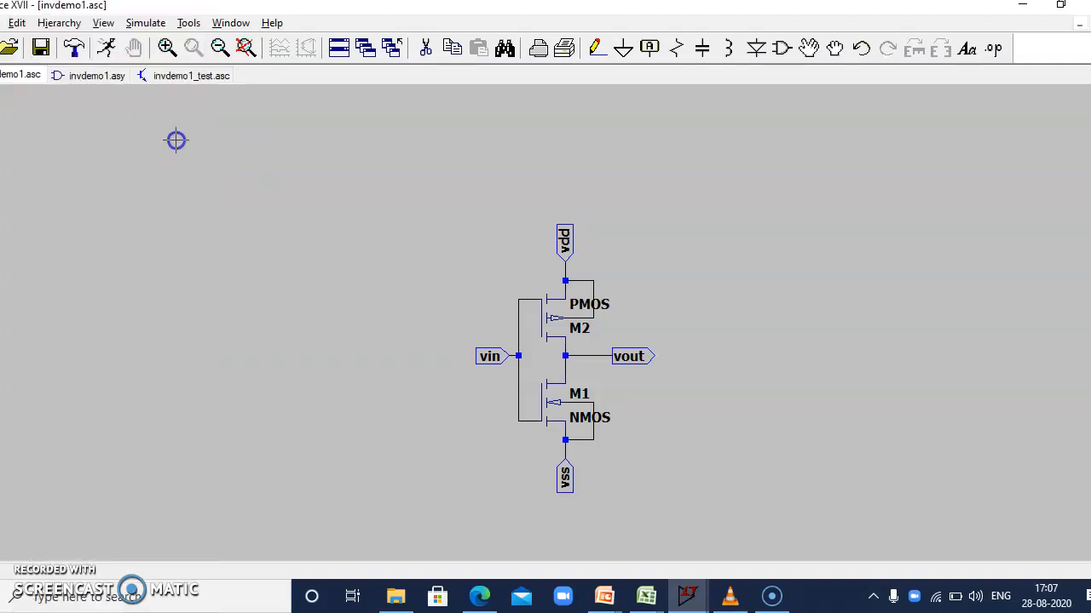
Review the inverter symbol in invdemo1.asy and the drawing commands available for it.
left_click(101, 75)
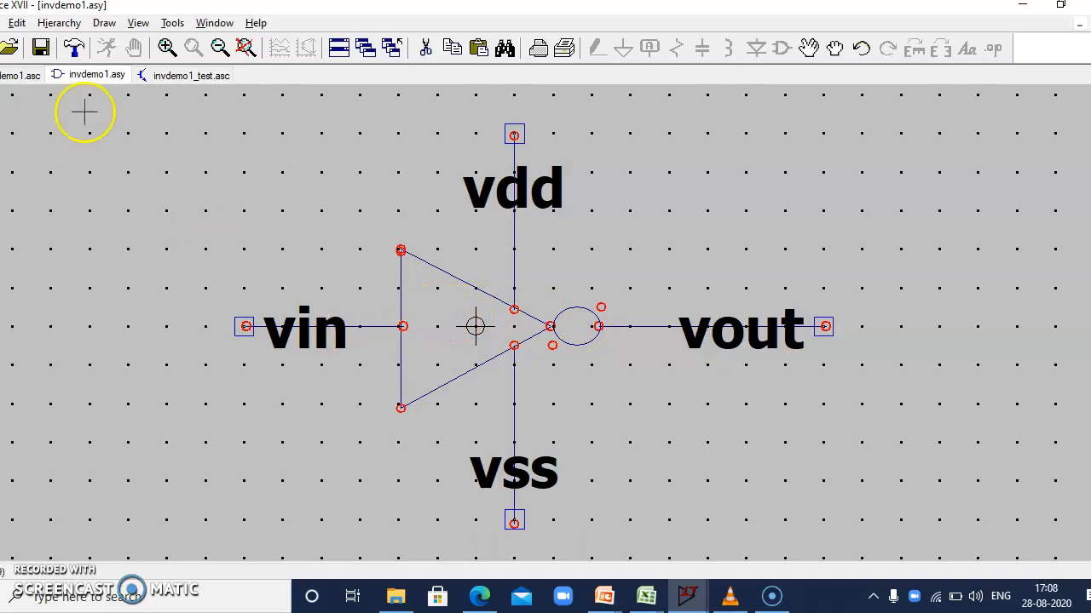
left_click(107, 25)
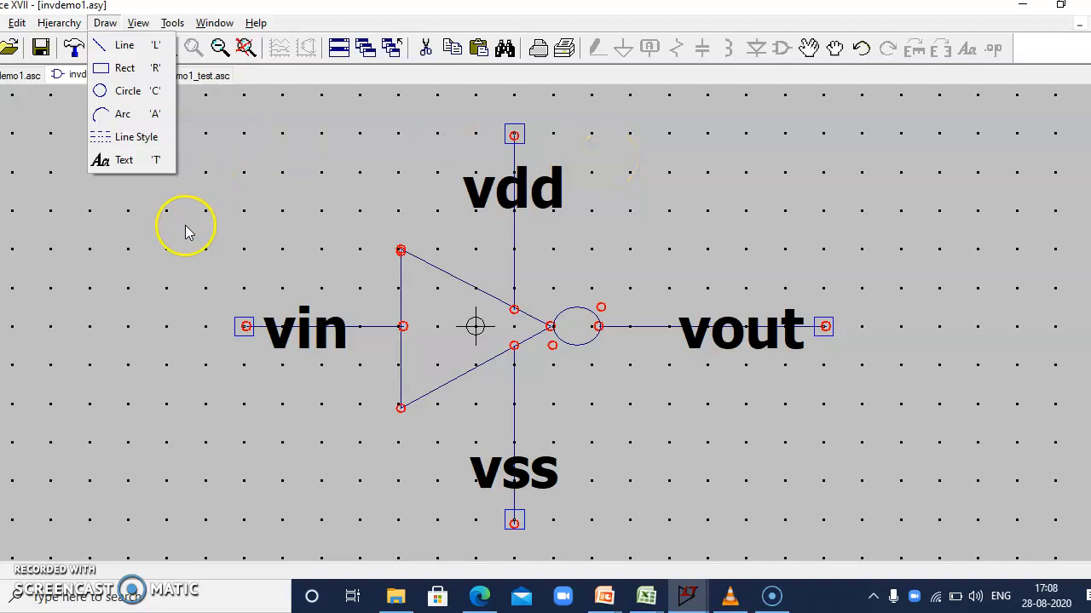
key("l")
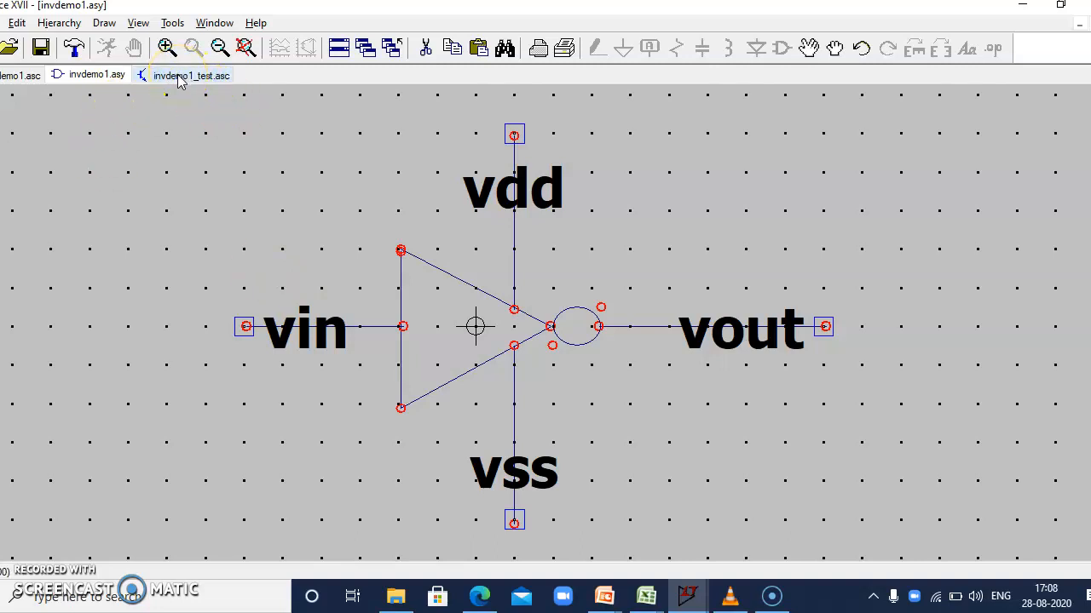
key("alt+f")
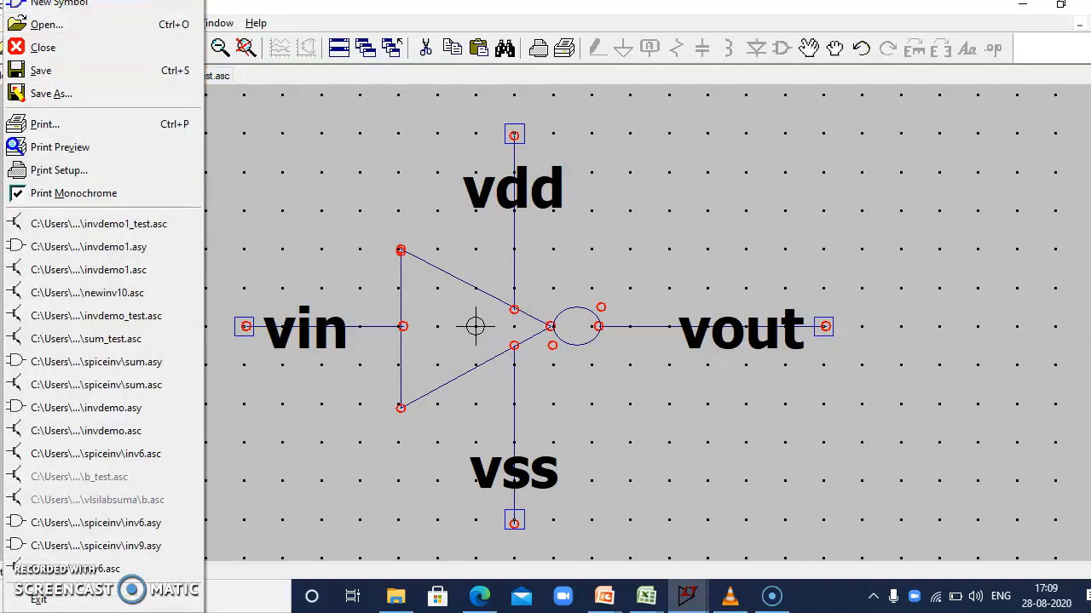
left_click(250, 178)
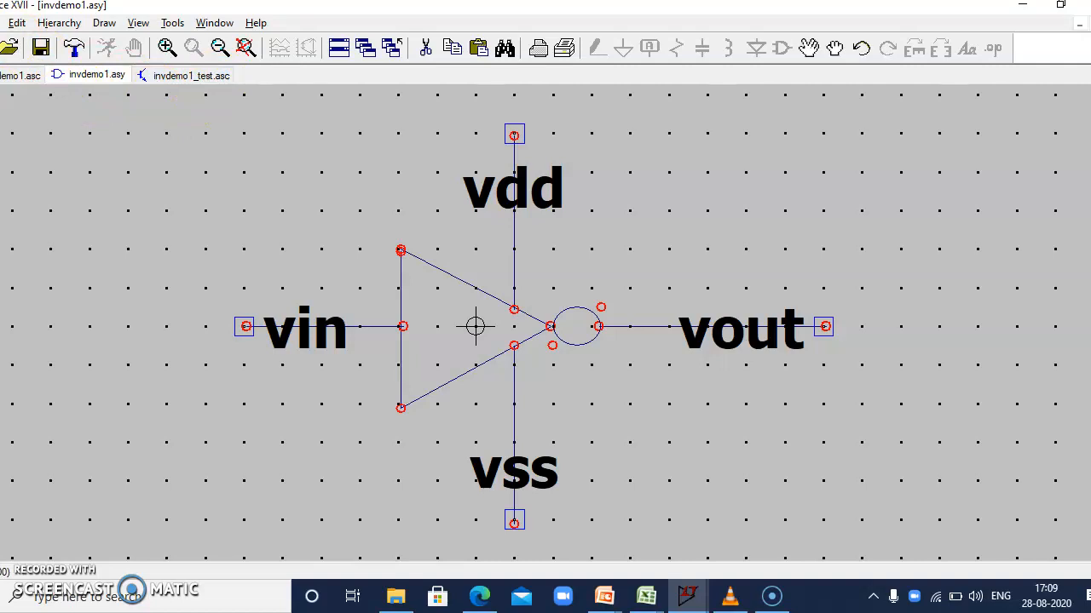
Place the invdemo1 symbol from the spiceinv directory in the middle of the invdemo1_test.asc schematic.
left_click(183, 77)
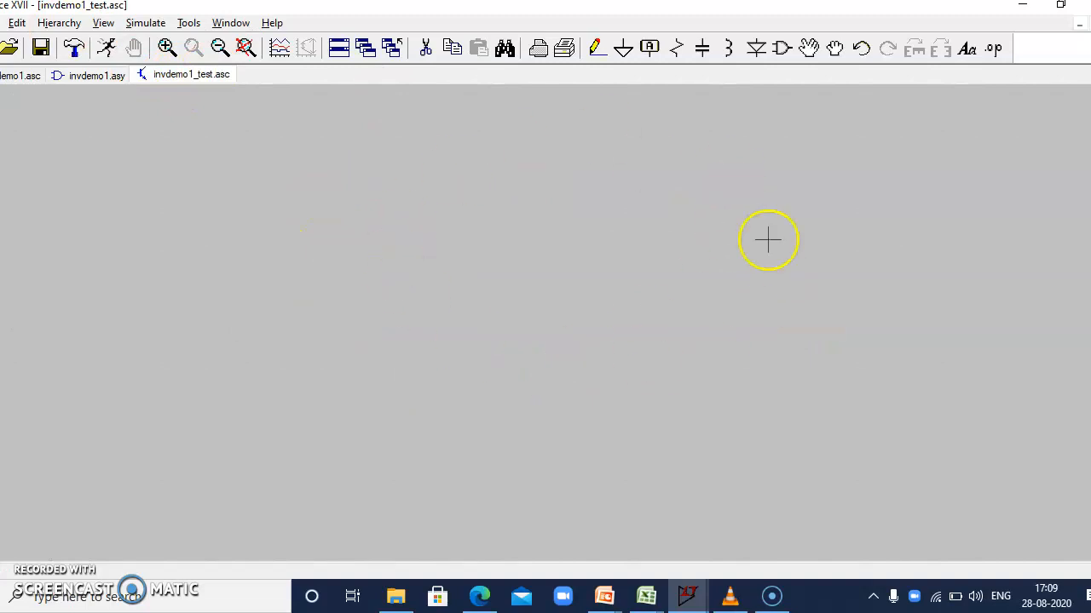
left_click(782, 51)
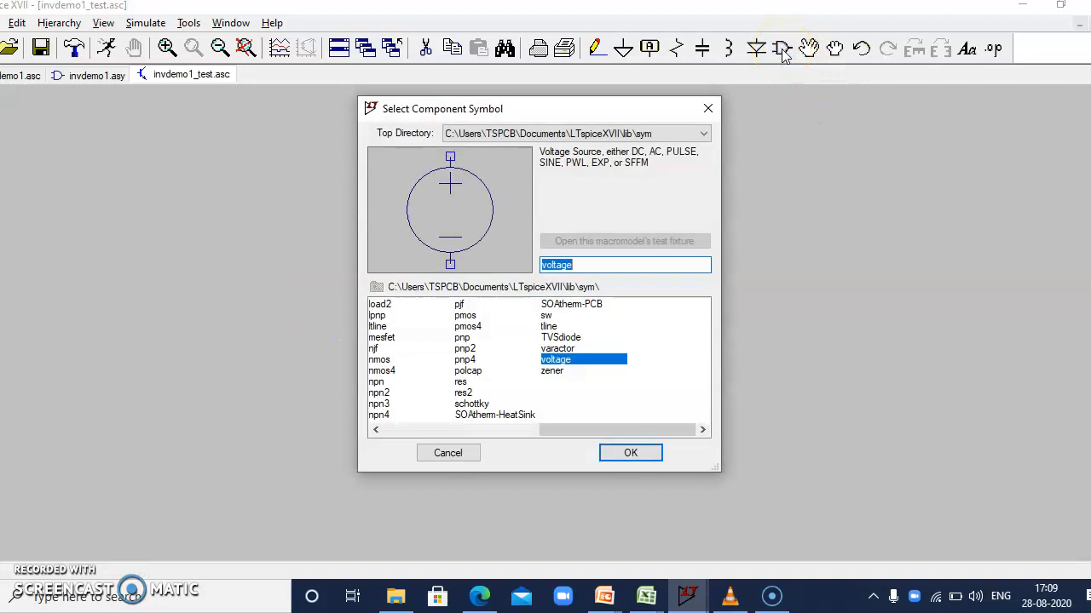
left_click(701, 136)
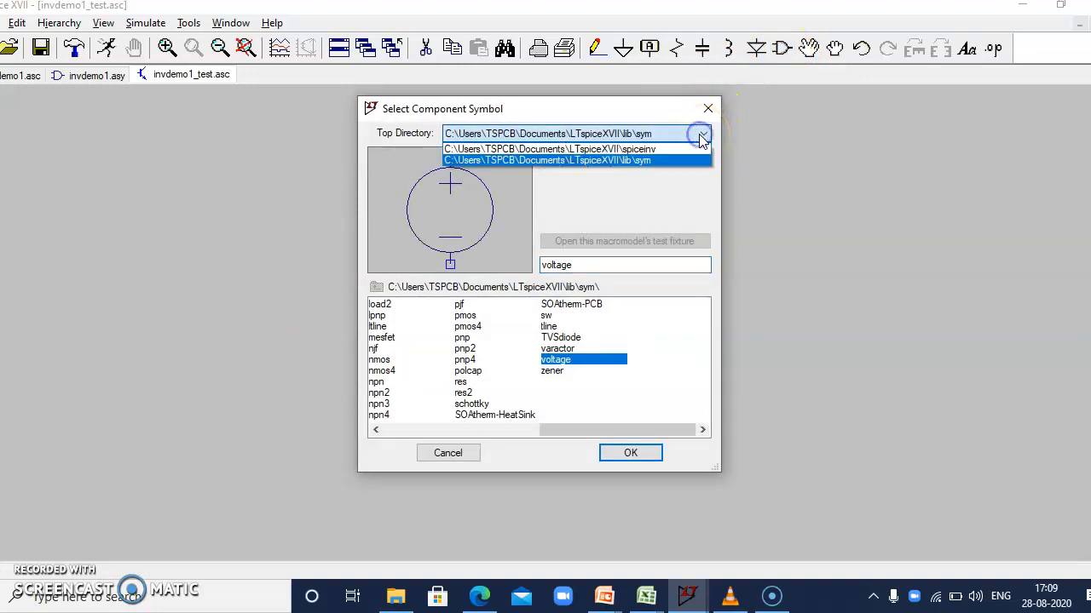
left_click(631, 150)
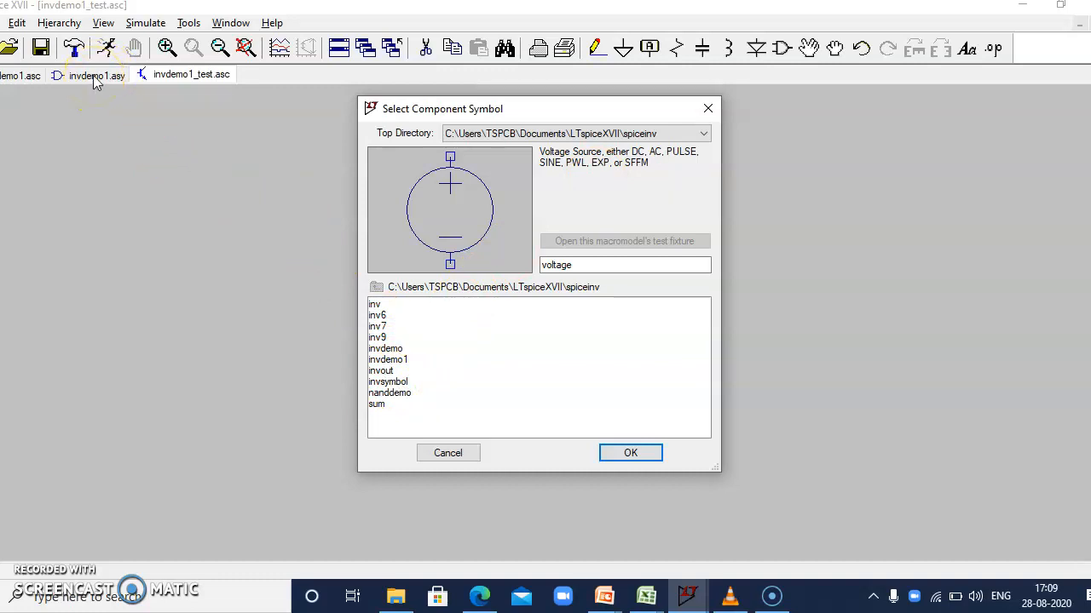
left_click(397, 361)
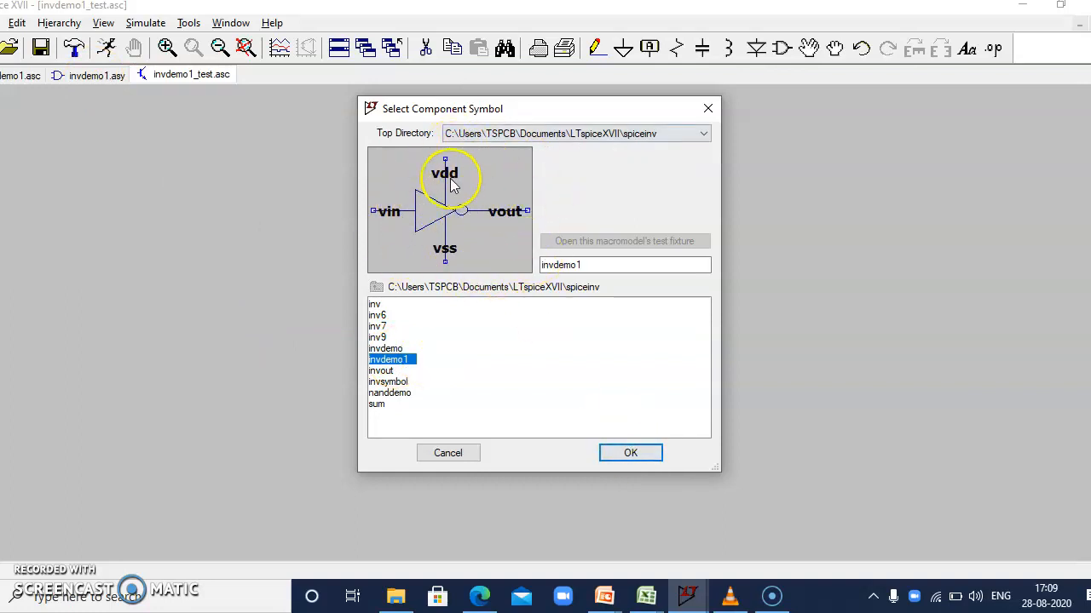
left_click(627, 453)
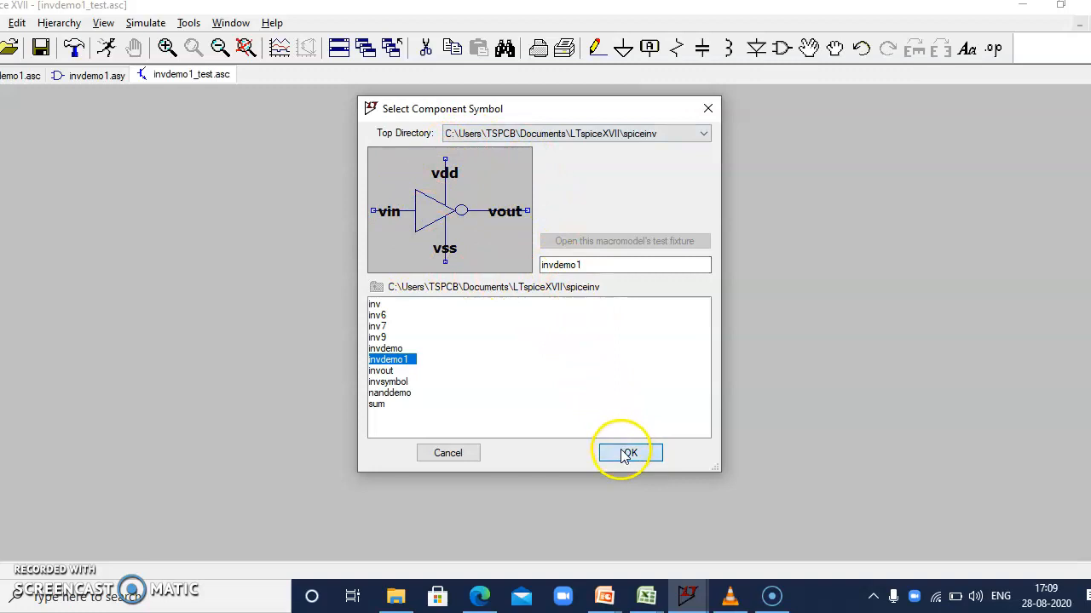
left_click(515, 277)
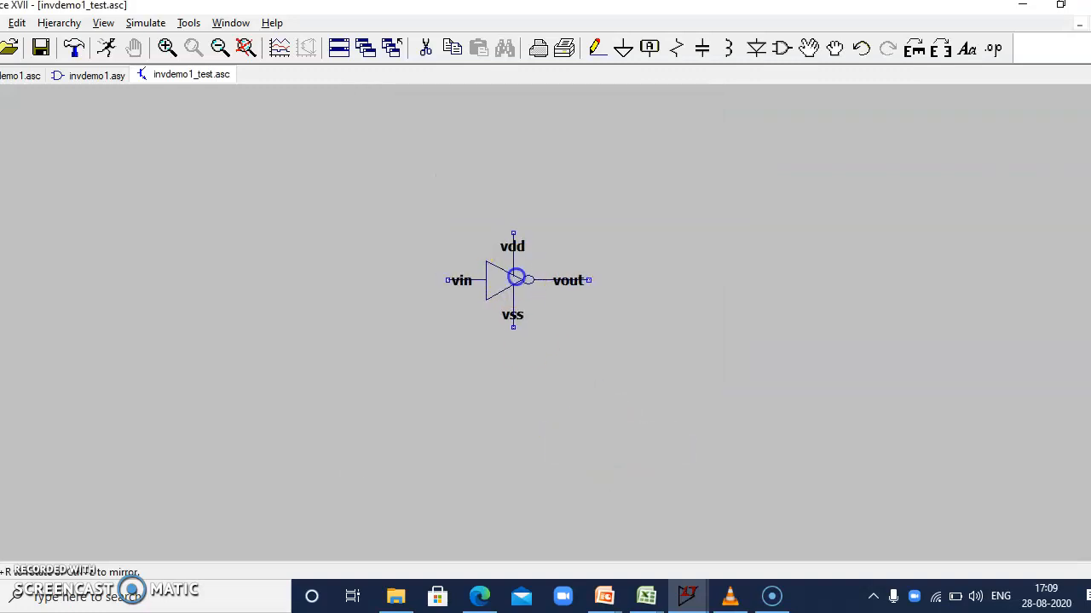
key("Escape")
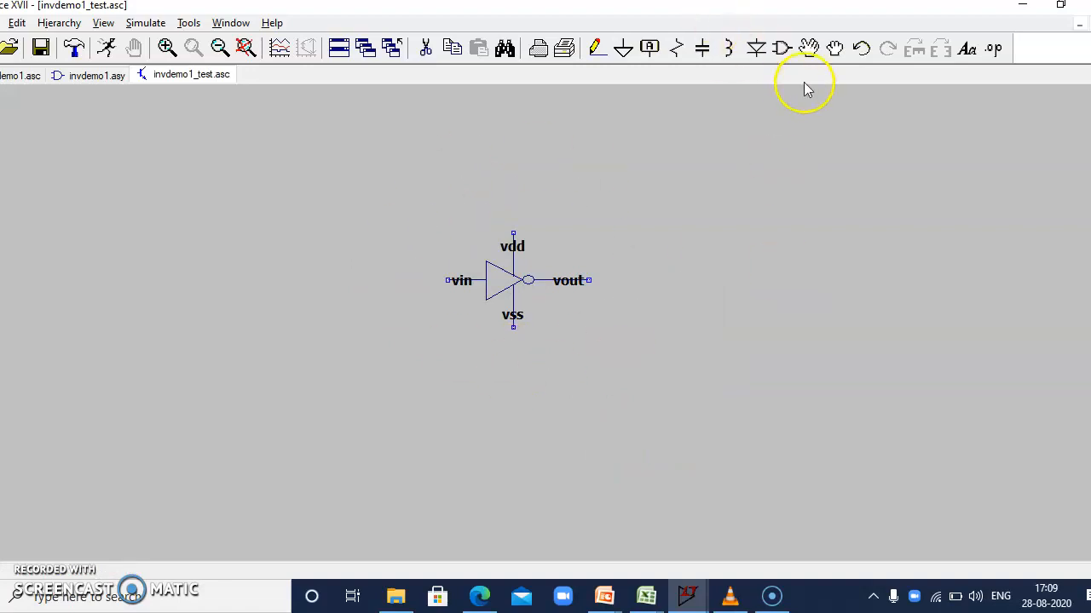
Place two voltage sources from the lib\sym directory, one left of the inverter's vin pin and one to the upper right of the inverter.
left_click(782, 49)
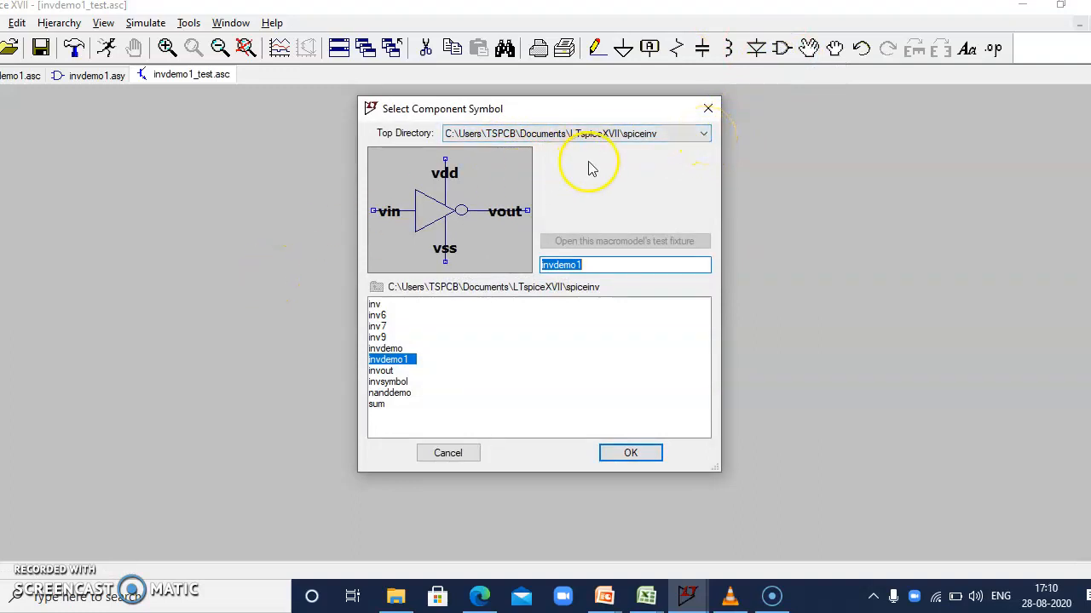
left_click(706, 135)
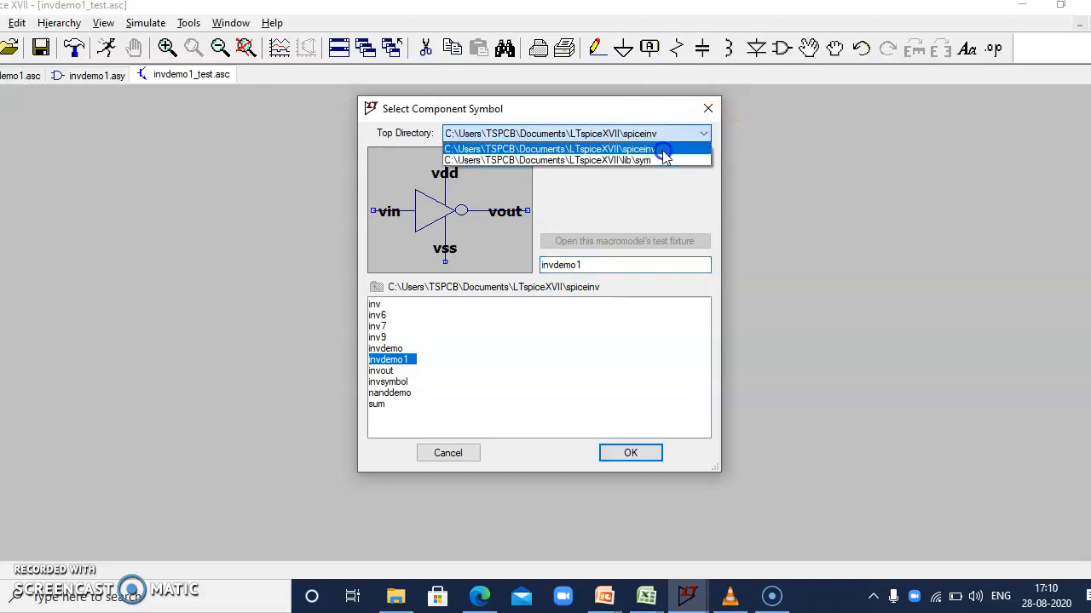
left_click(657, 151)
left_click(706, 136)
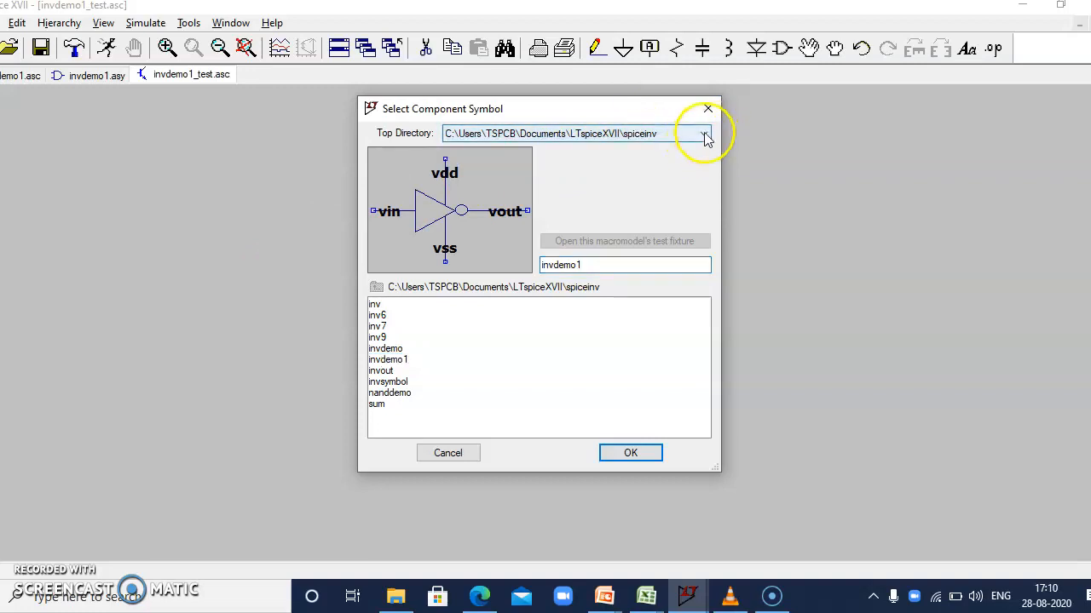
left_click(626, 161)
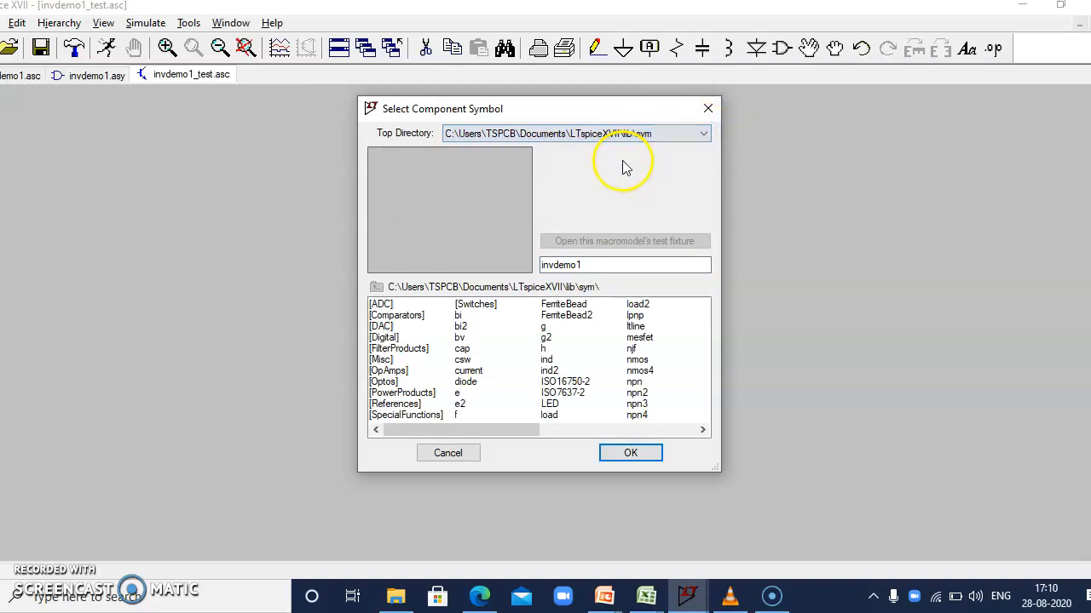
left_click_drag(518, 431, 646, 420)
left_click(630, 453)
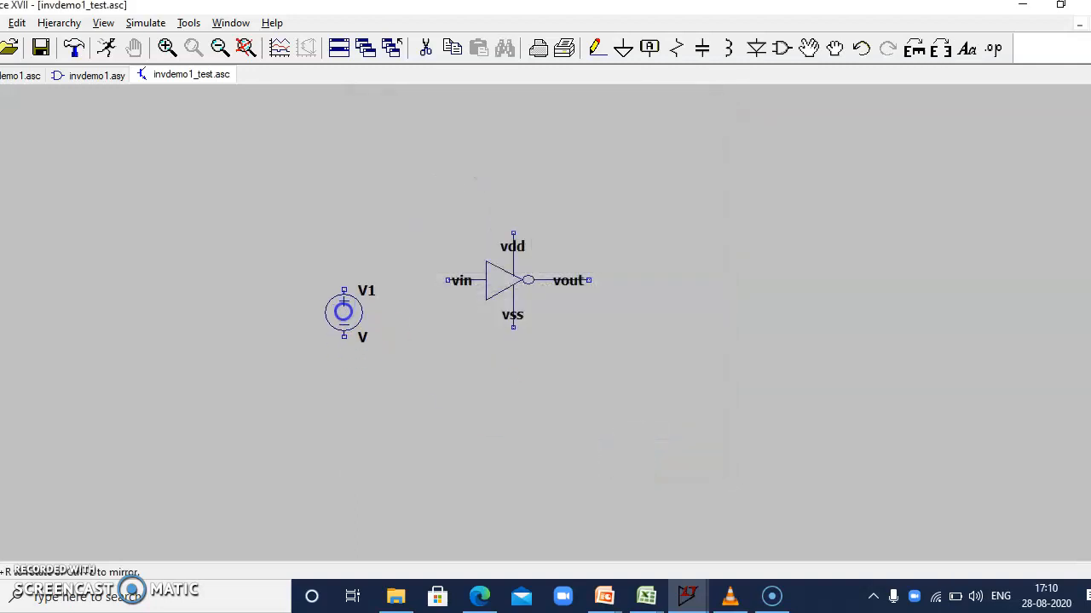
left_click(344, 312)
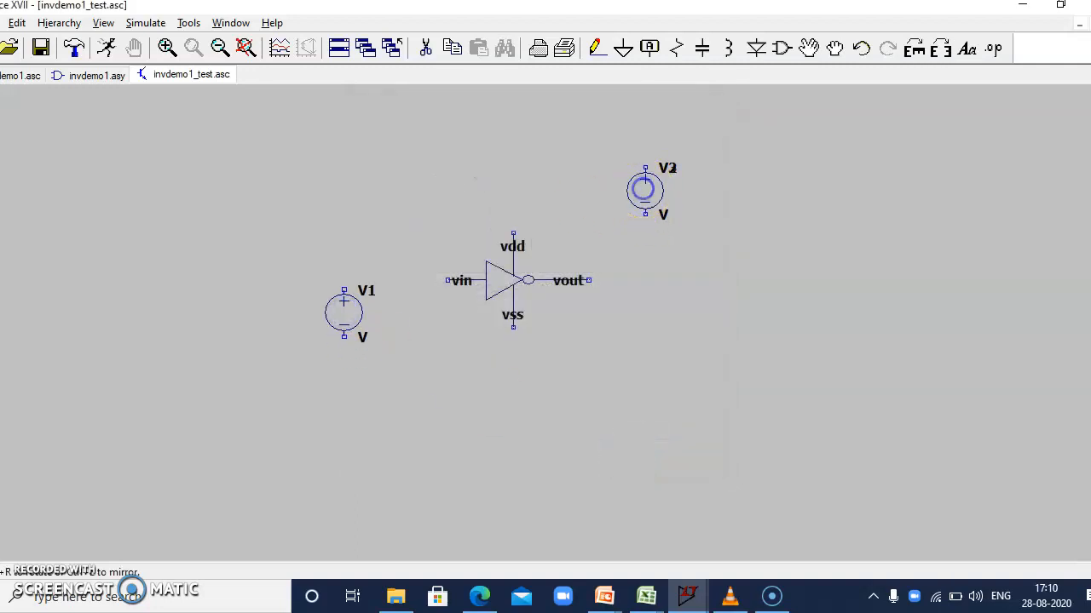
left_click(738, 437)
key("Escape")
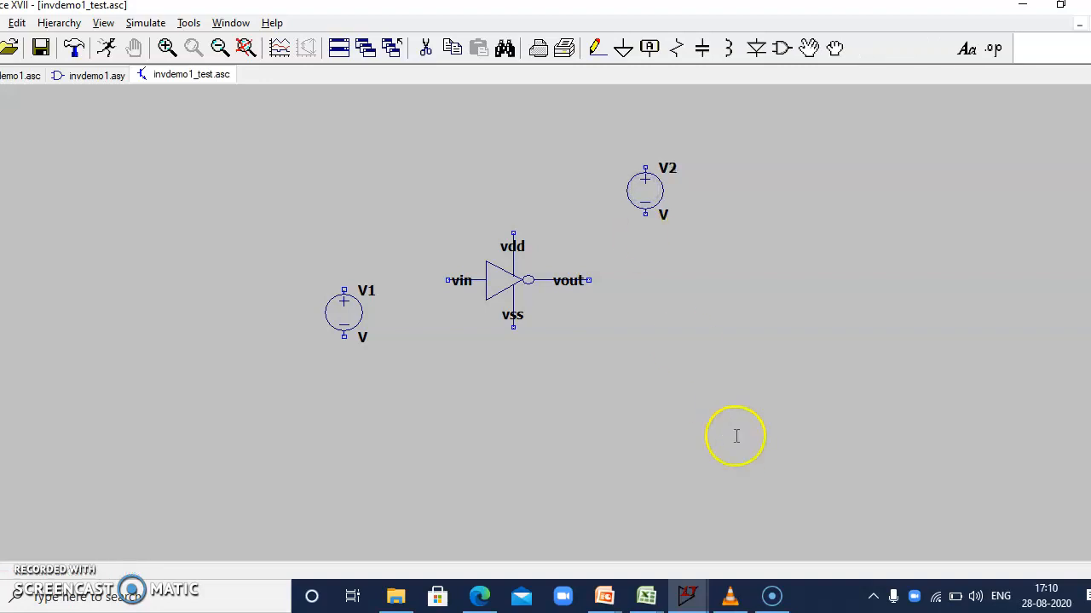
Place three ground symbols, one below each voltage source and one below the inverter's vss pin.
left_click(622, 48)
left_click(645, 254)
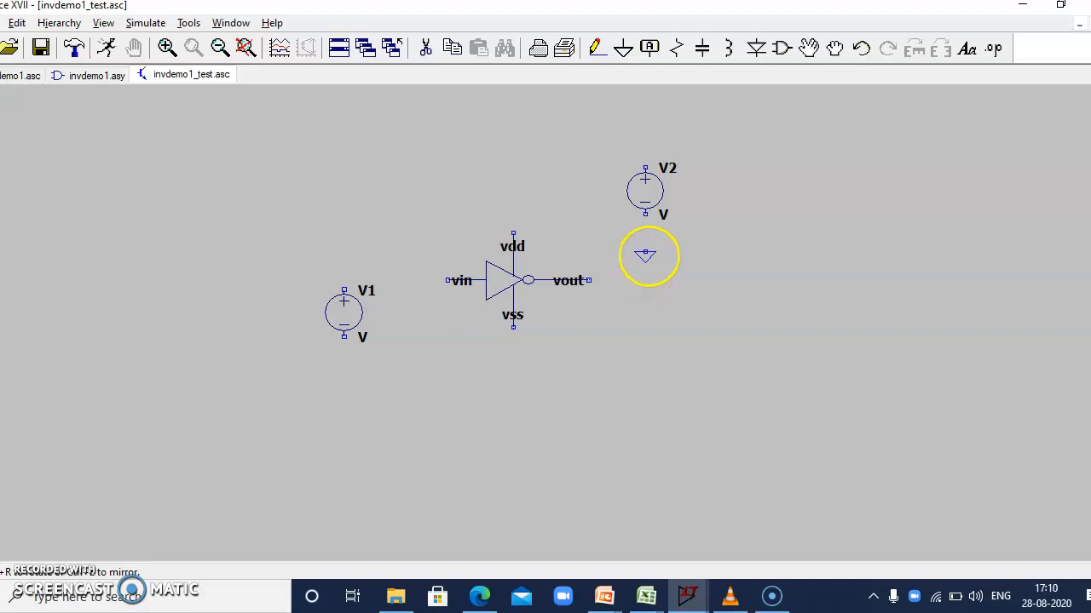
left_click(513, 388)
left_click(349, 384)
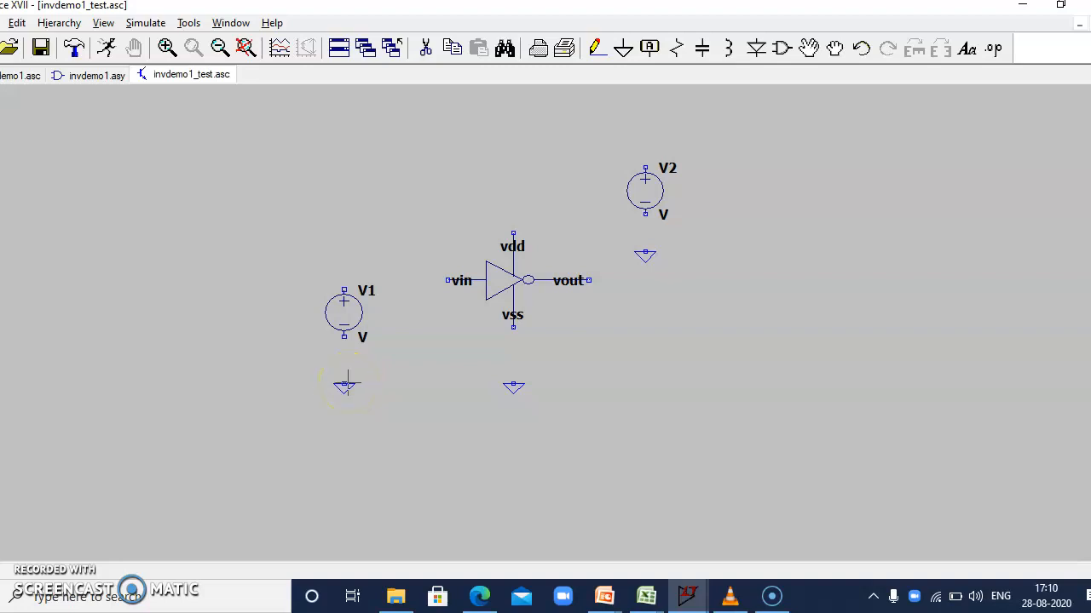
Set the DC value of voltage source V2 to 5 V.
right_click(645, 192)
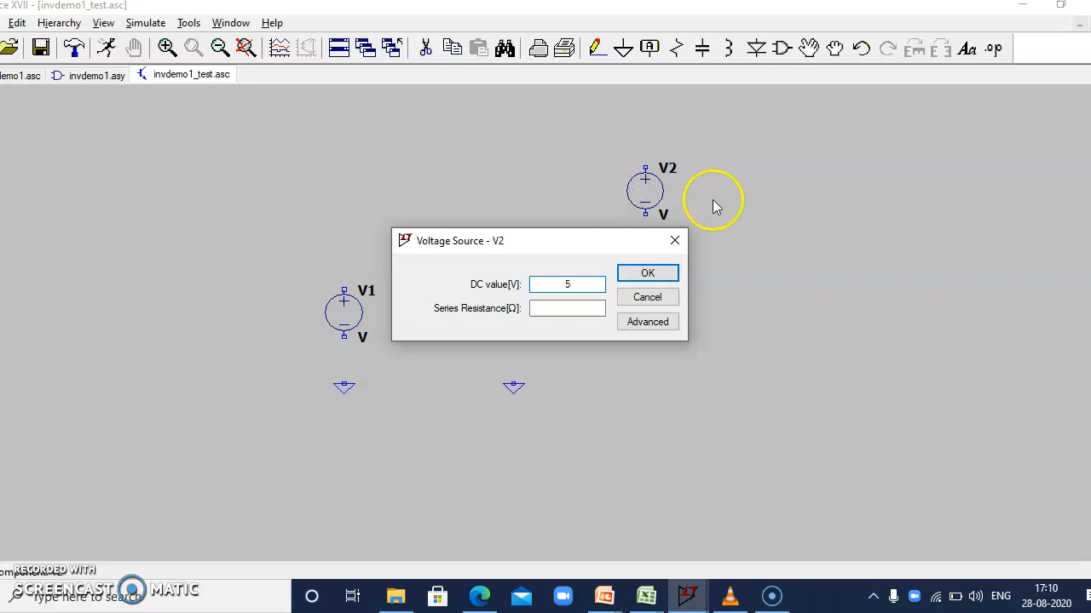
left_click(647, 273)
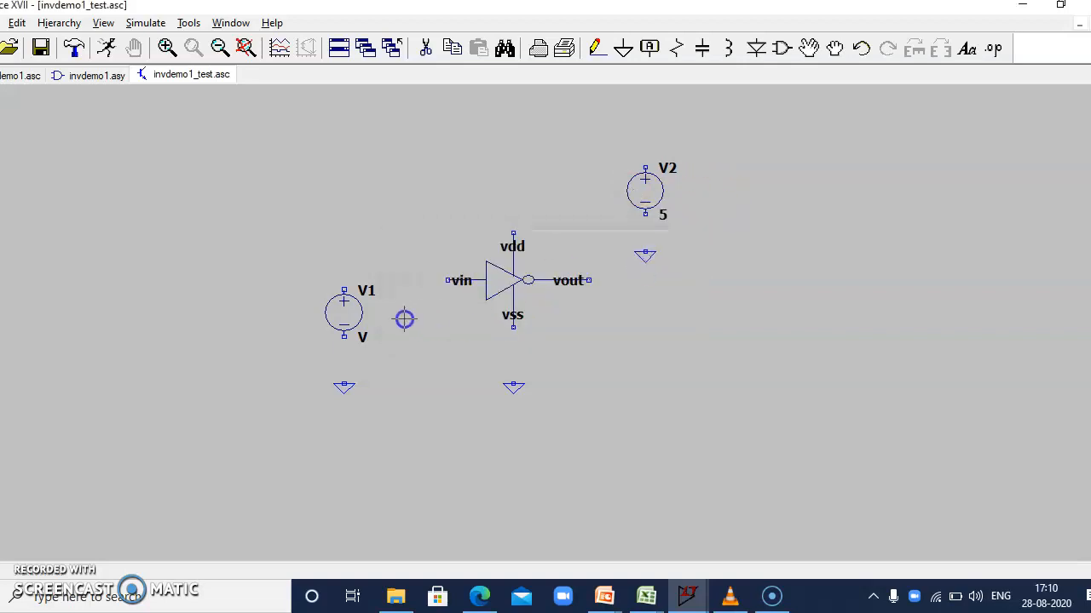
Make voltage source V1 a PULSE source with an initial voltage of 0 V and an on voltage of 5 V.
right_click(337, 315)
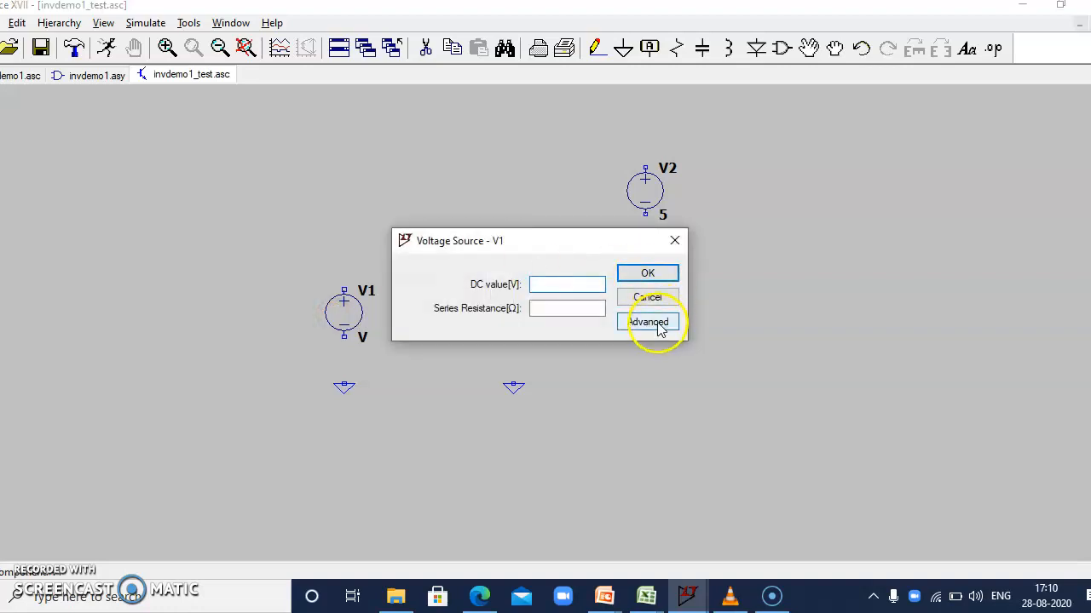
left_click(649, 322)
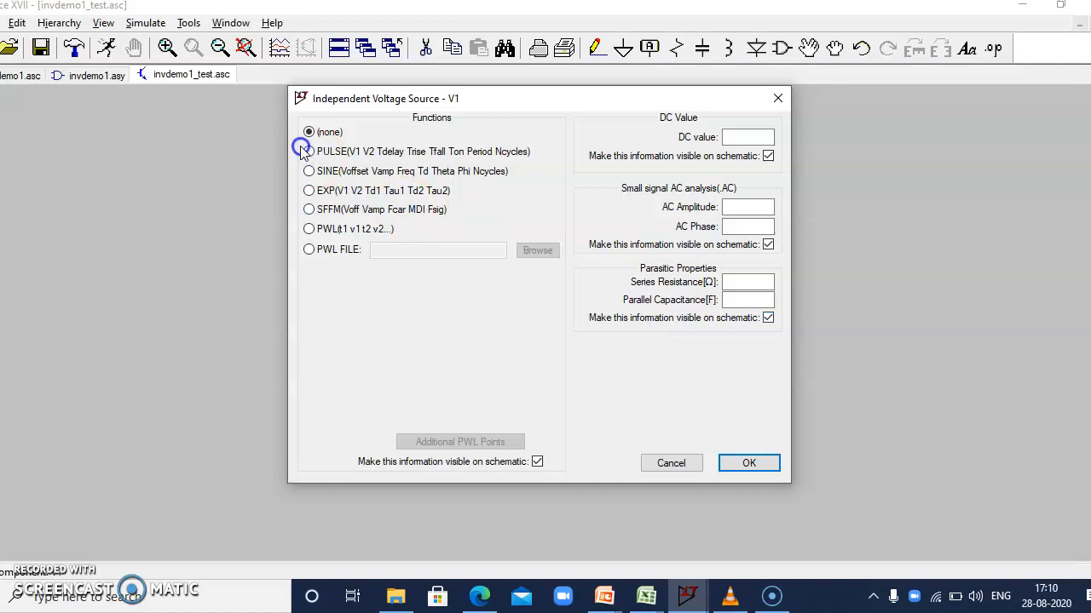
left_click(311, 151)
left_click(502, 288)
type("0")
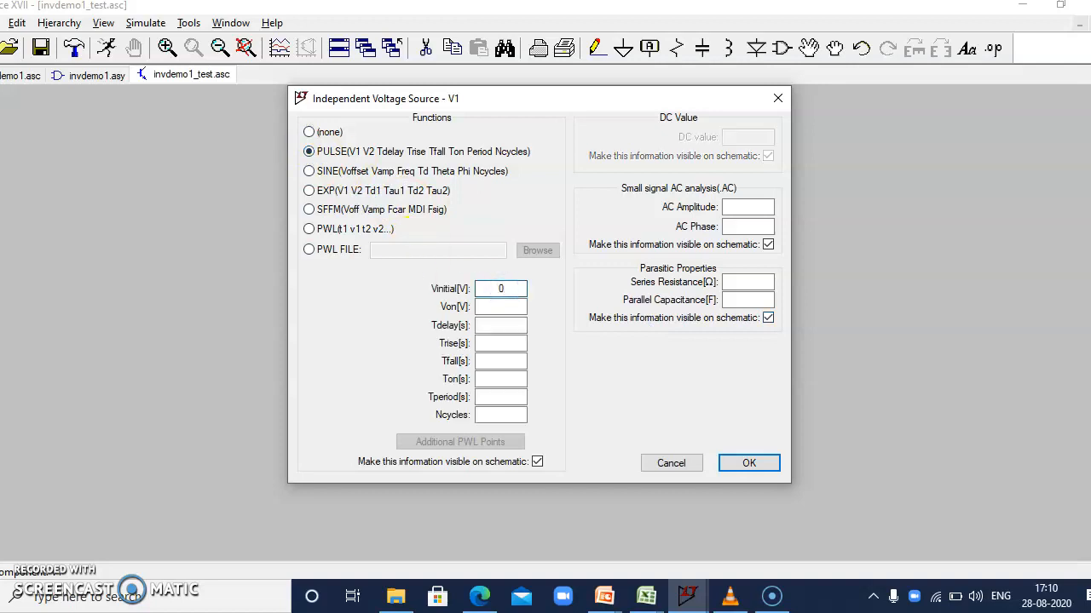
left_click(498, 307)
type("5")
left_click_drag(506, 104, 263, 132)
left_click(669, 224)
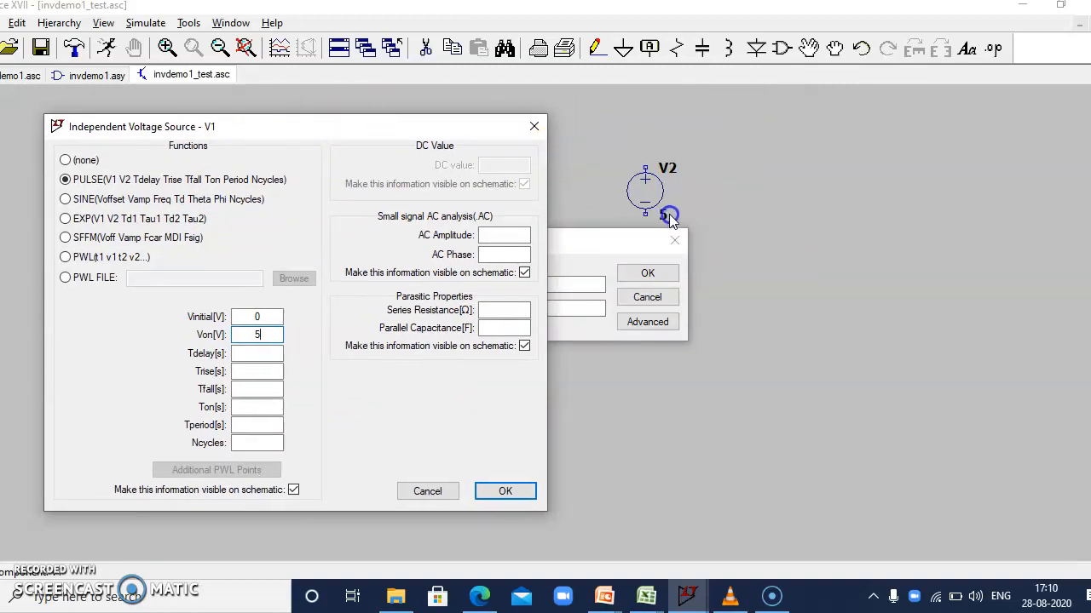
Set V1's pulse delay, rise and fall times to 0, on time to 20m, period to 40m and cycles to 5.
left_click(257, 353)
type("0")
left_click(256, 371)
type("0")
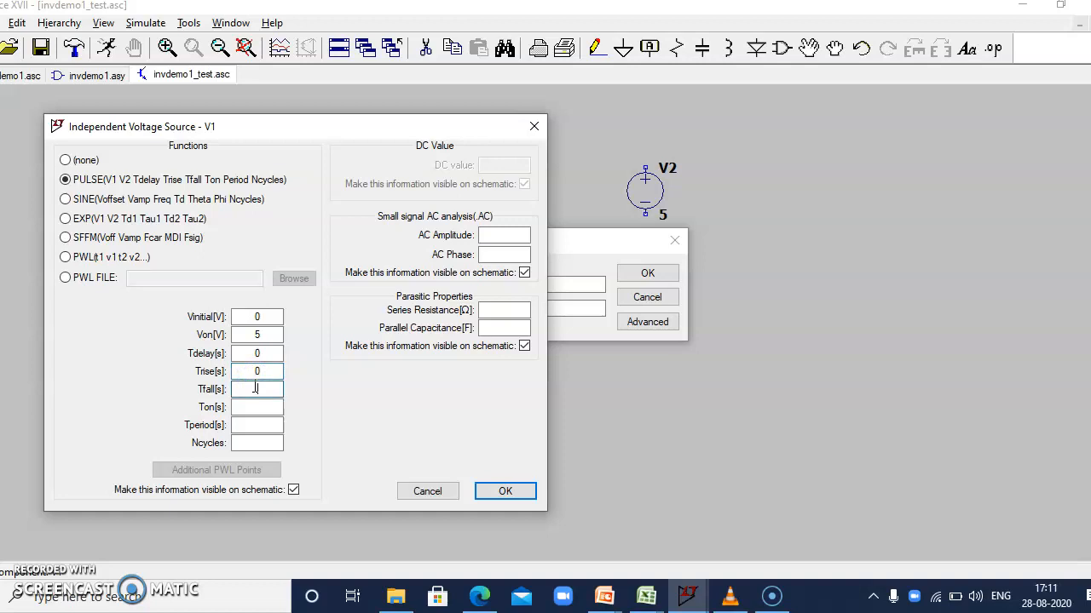
type("0")
left_click(252, 407)
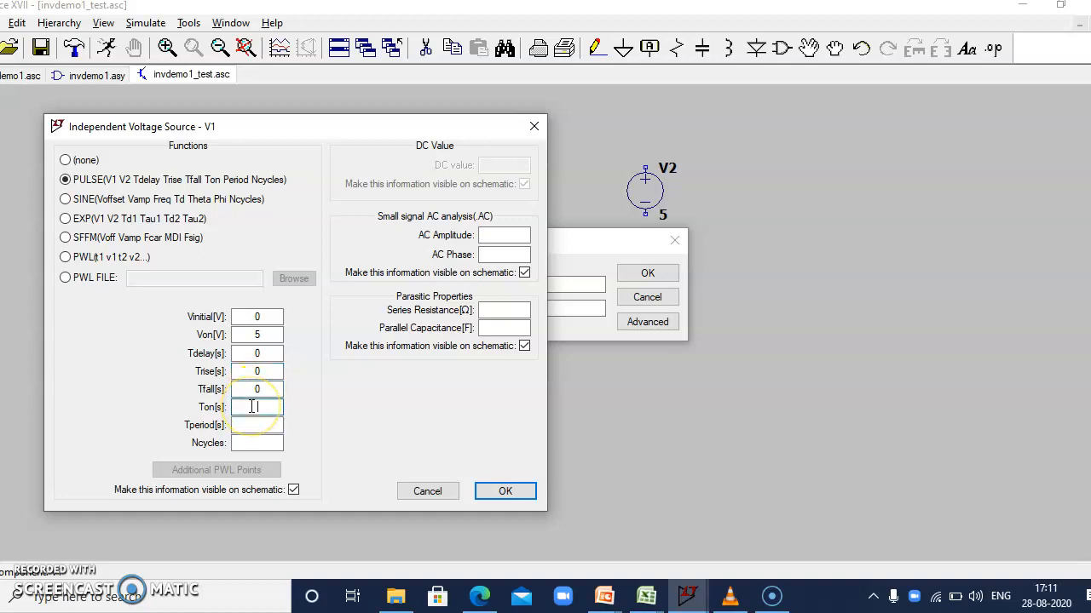
left_click(253, 420)
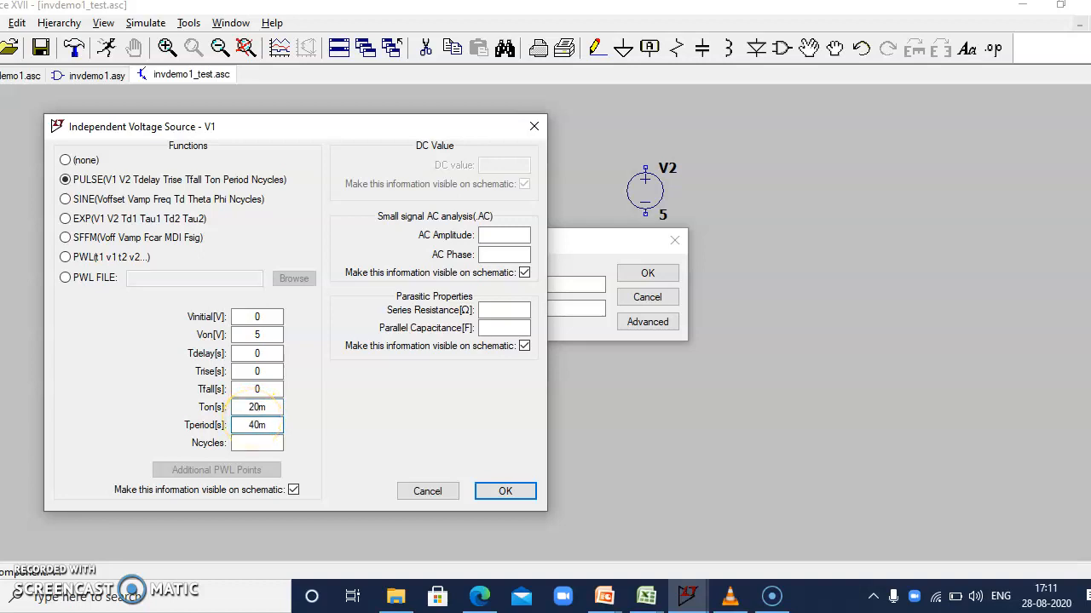
left_click(251, 429)
left_click(243, 443)
left_click(501, 494)
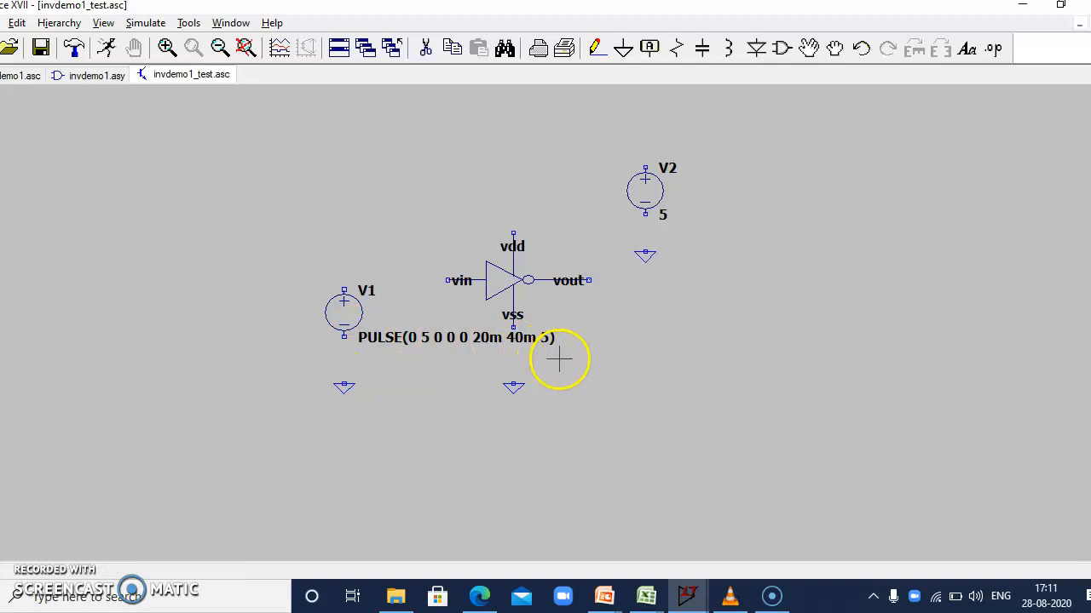
Wire the inverter's vdd pin to the positive terminal of V2 and V2's negative terminal to the ground below it.
left_click(595, 49)
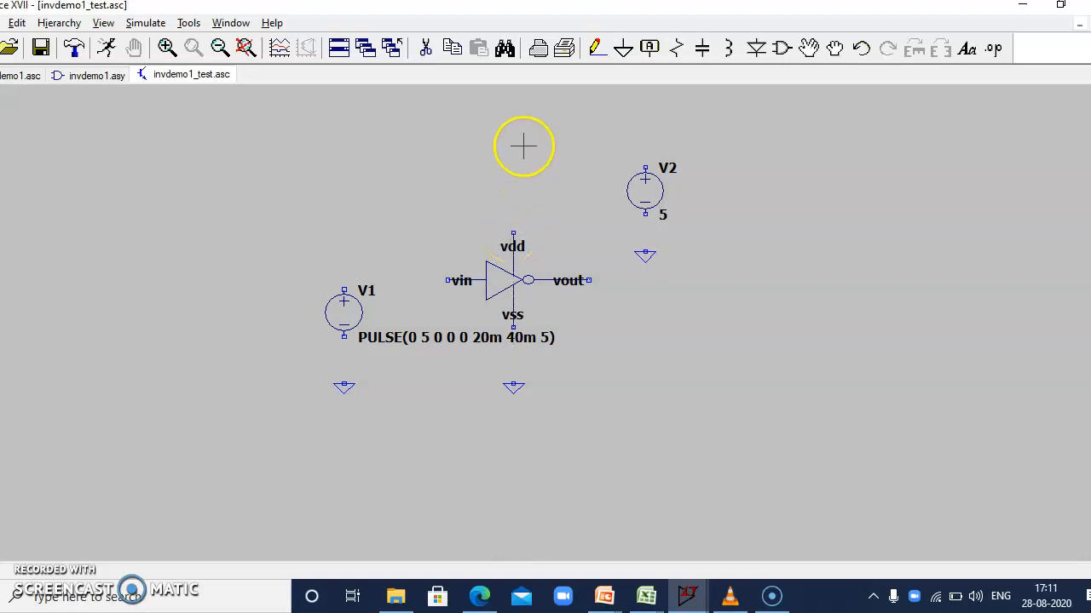
left_click(594, 52)
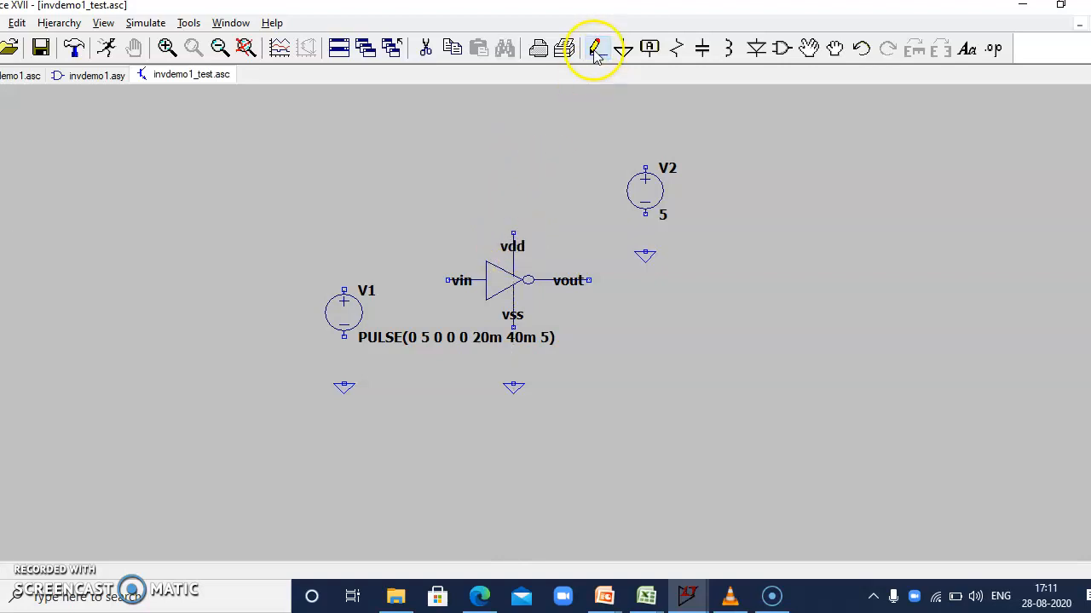
left_click(513, 225)
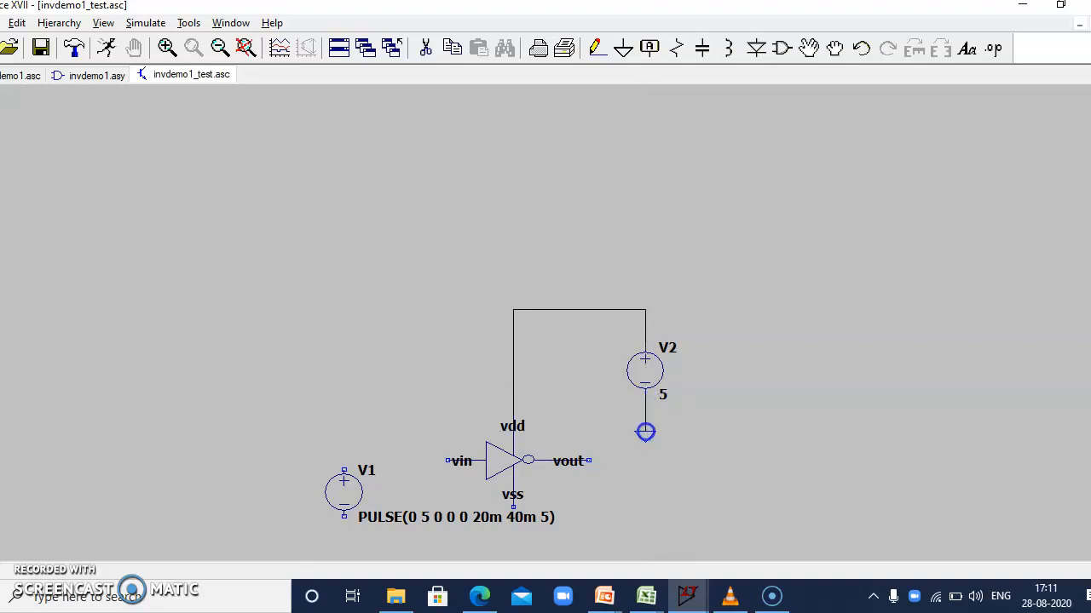
left_click(645, 432)
Wire V1's positive terminal to the vin pin, and connect V1's negative terminal and the vss pin to the grounds below them.
left_click(343, 468)
left_click(344, 452)
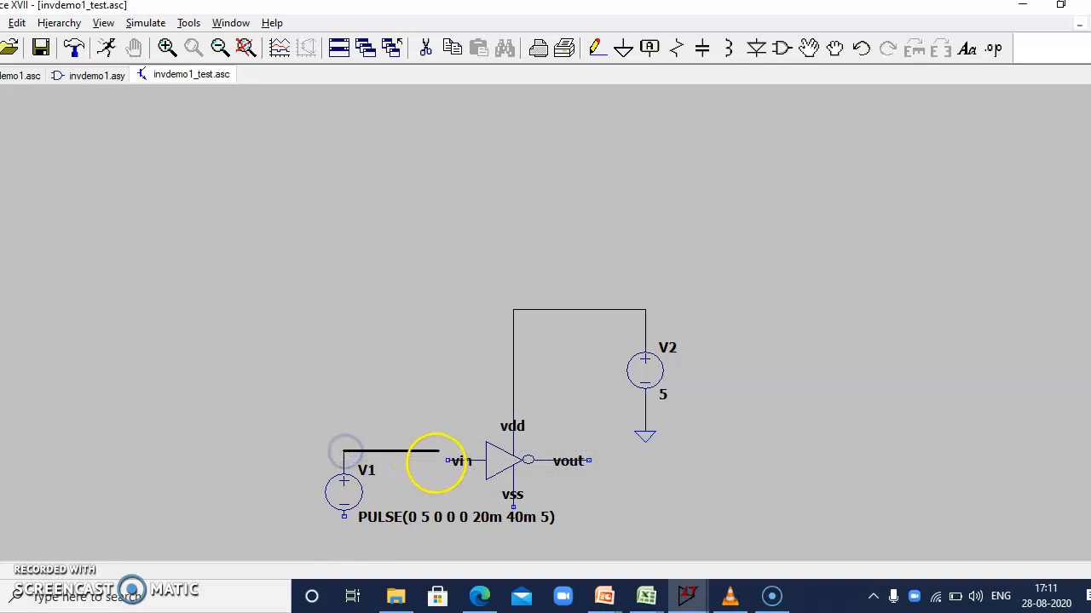
left_click(447, 461)
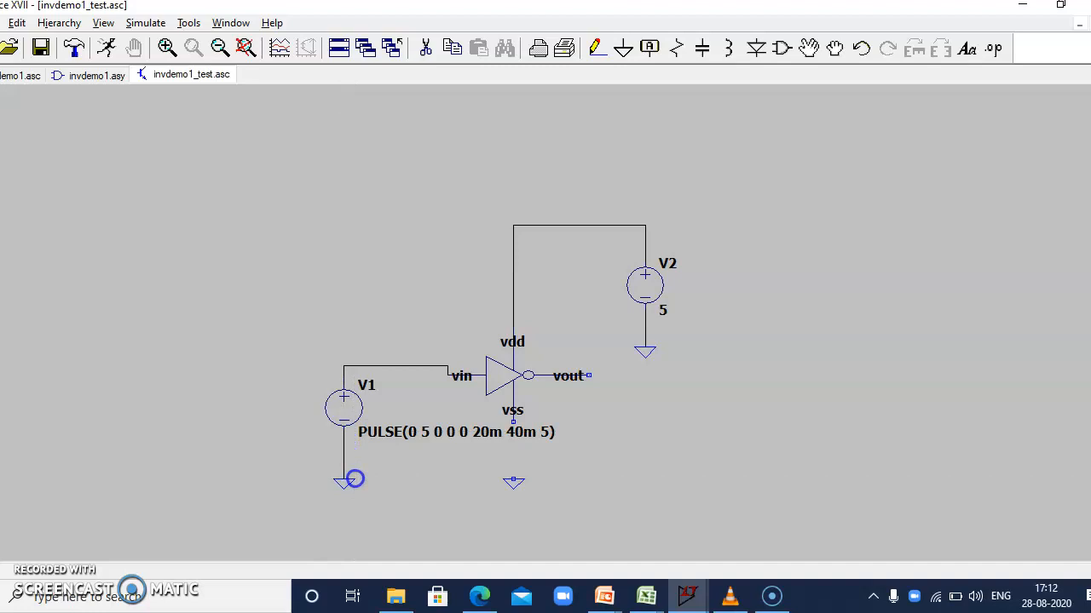
left_click(514, 417)
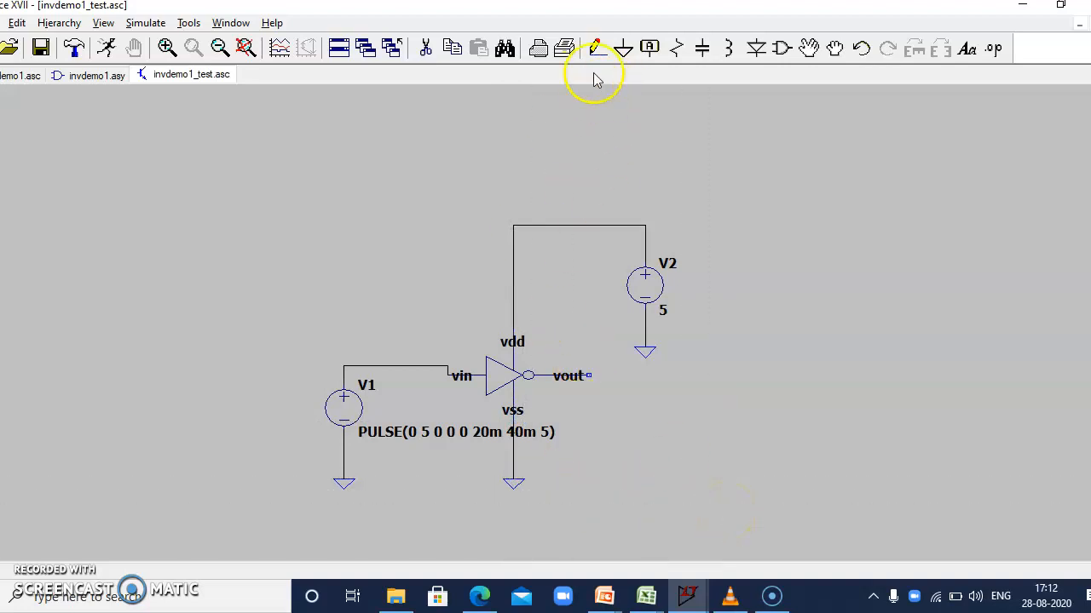
Place a net label named vout with port type Output to the right of the inverter's vout pin.
left_click(650, 50)
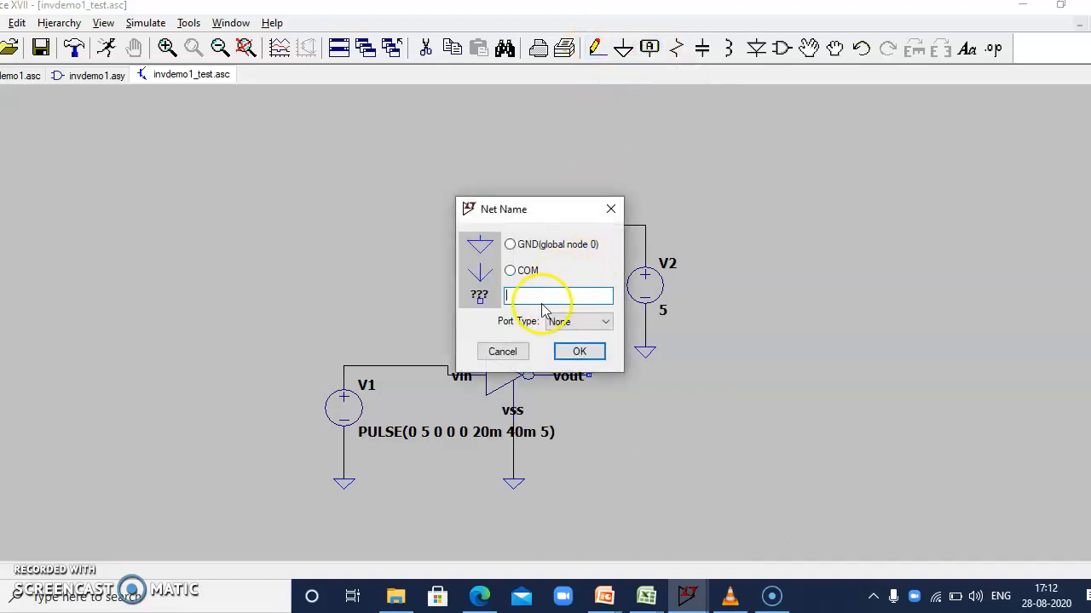
type("vout")
left_click(606, 321)
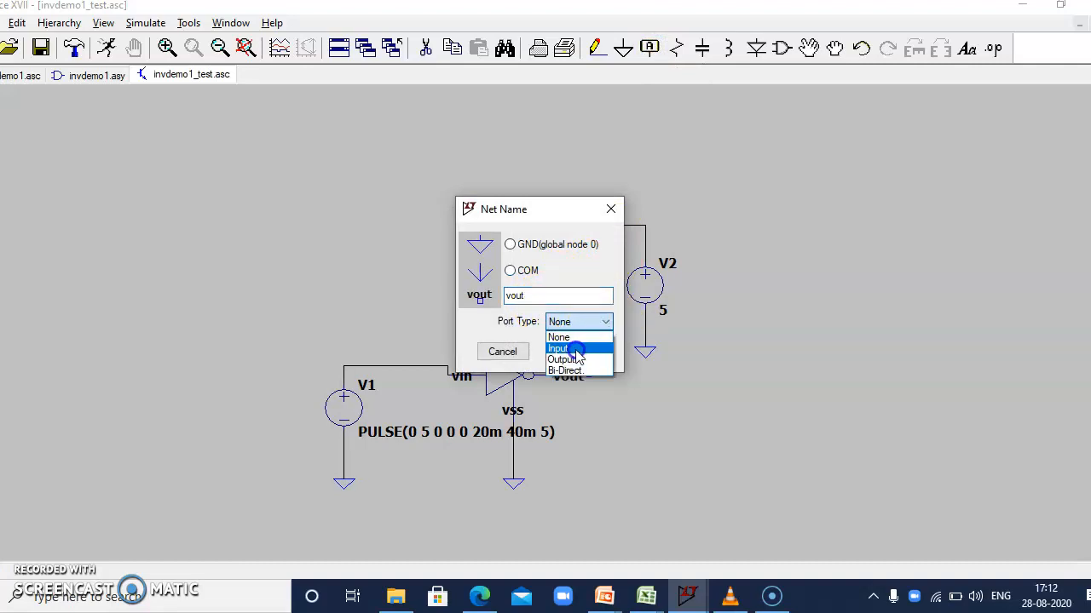
left_click(566, 359)
left_click(574, 352)
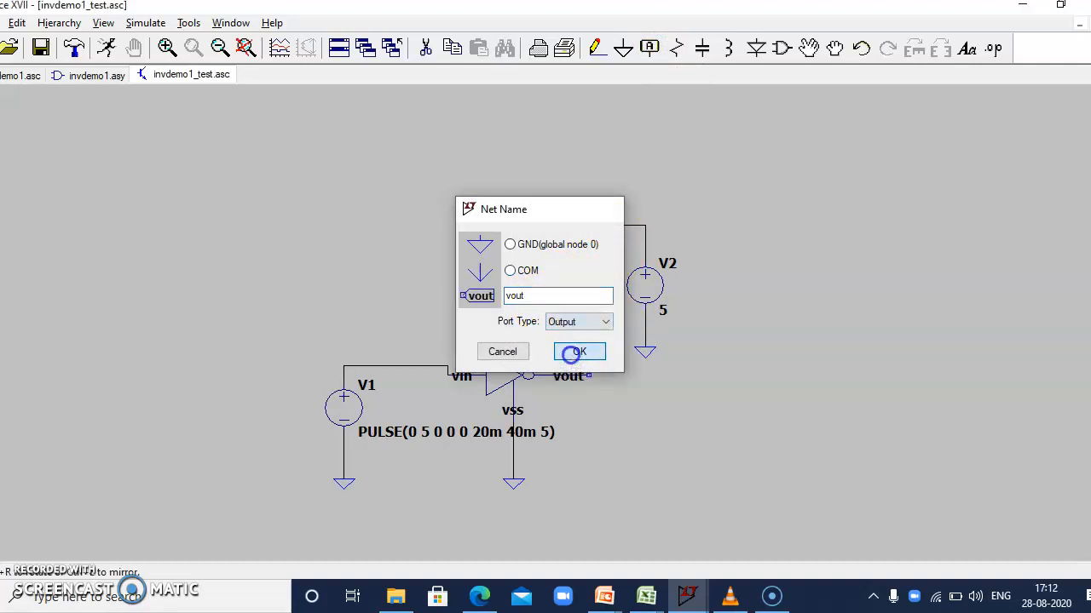
left_click(626, 379)
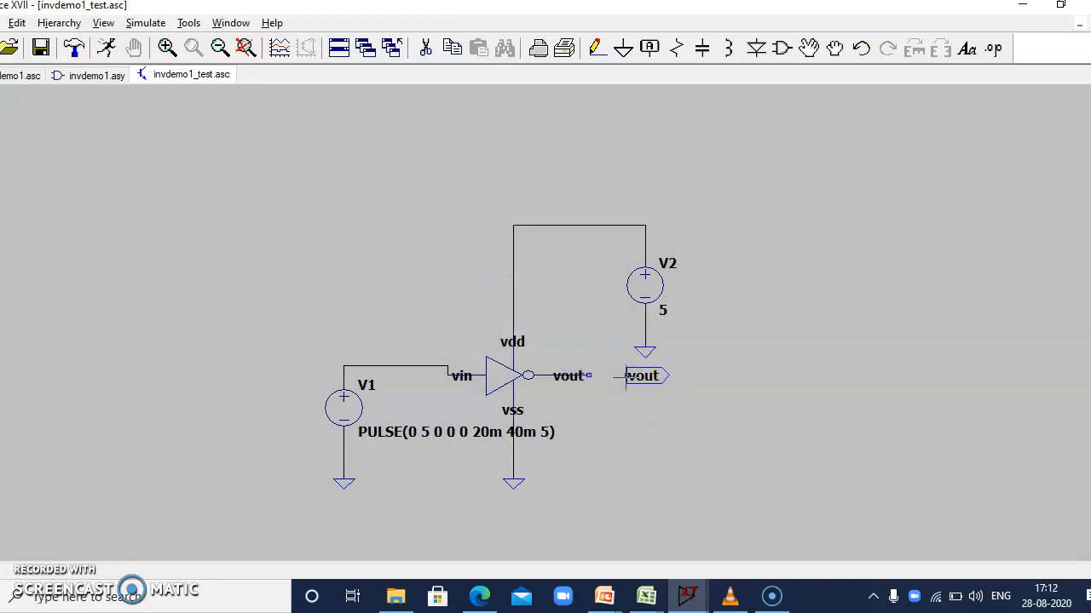
left_click(595, 44)
left_click(588, 375)
left_click(581, 374)
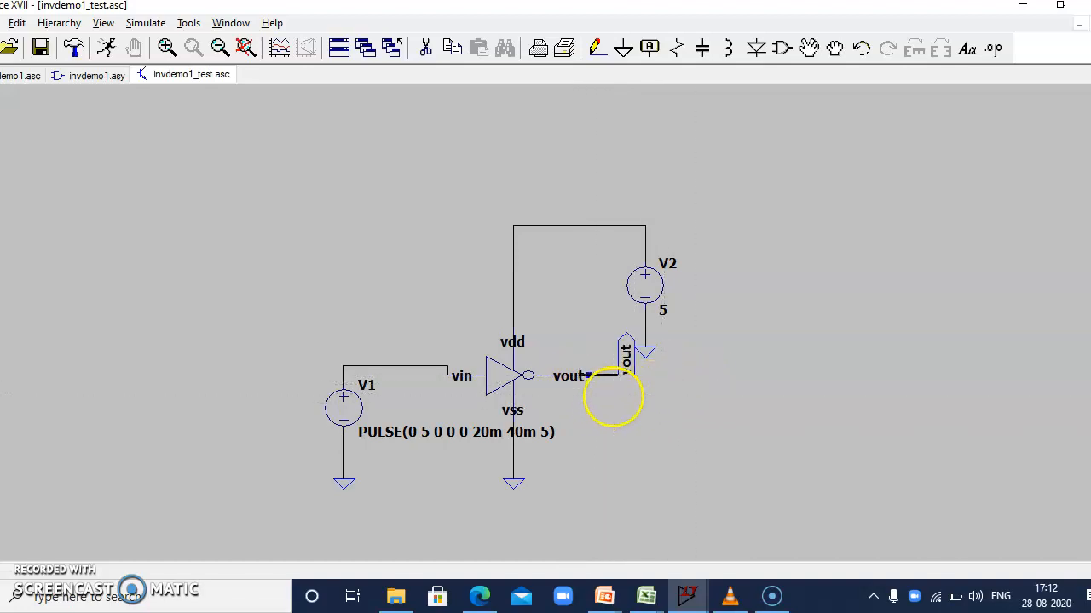
right_click(620, 395)
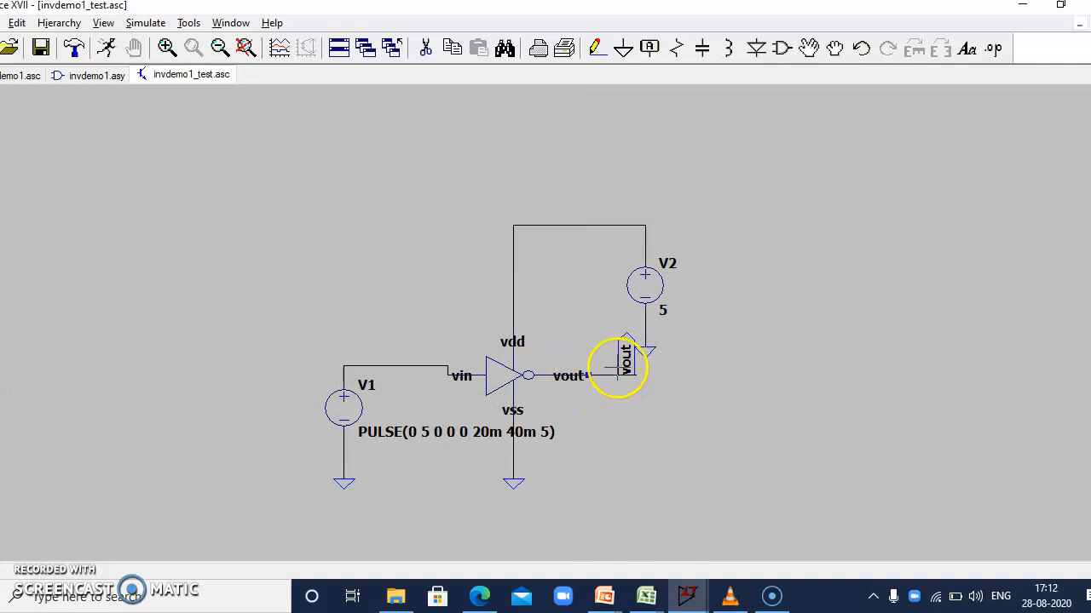
left_click(863, 53)
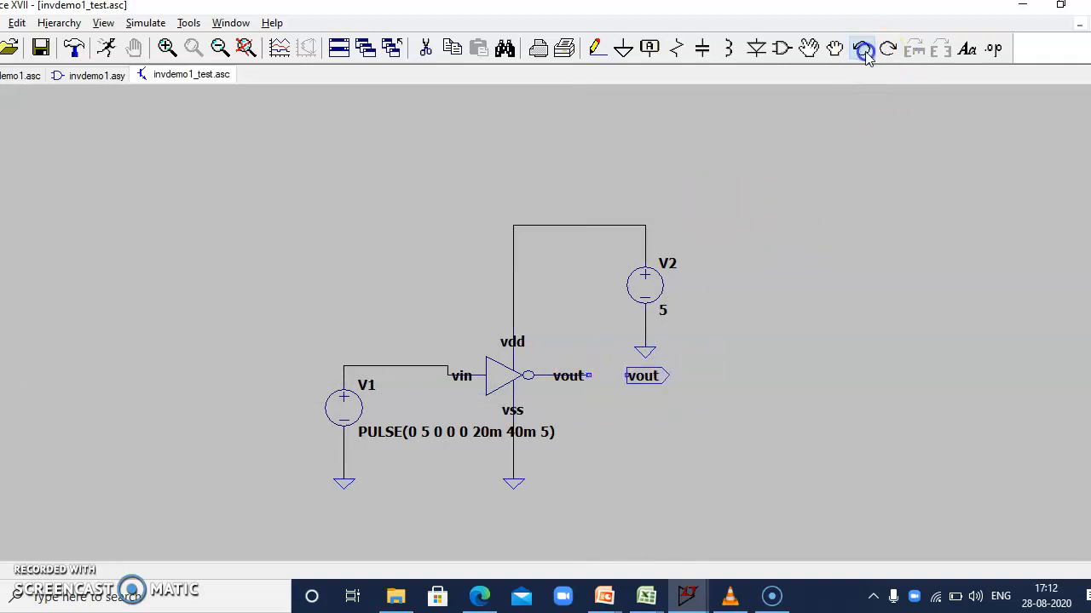
Wire the inverter's vout pin straight to the vout output label.
left_click(596, 47)
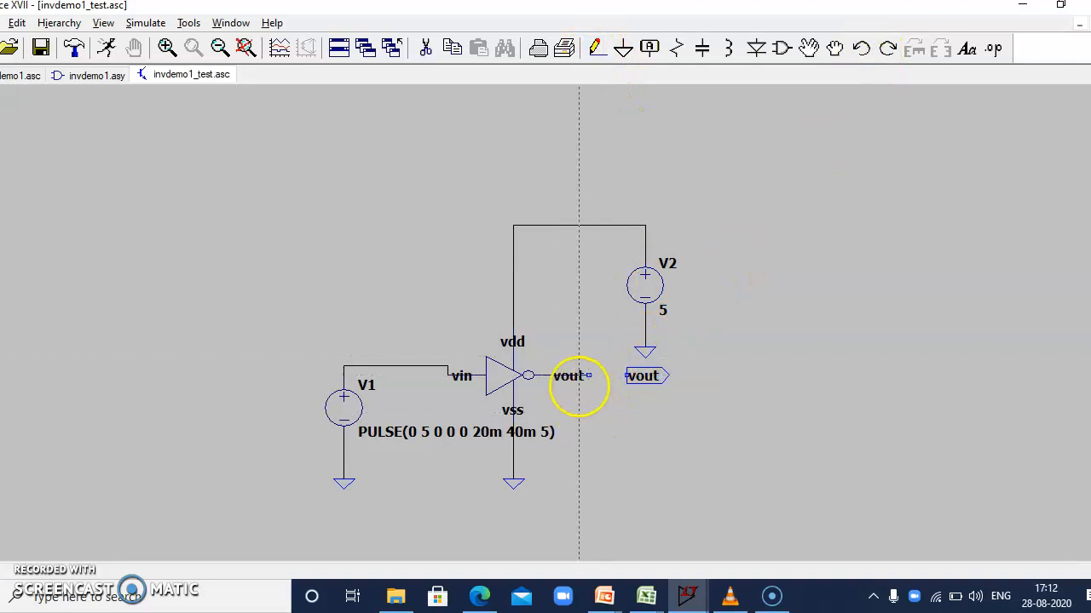
left_click(588, 376)
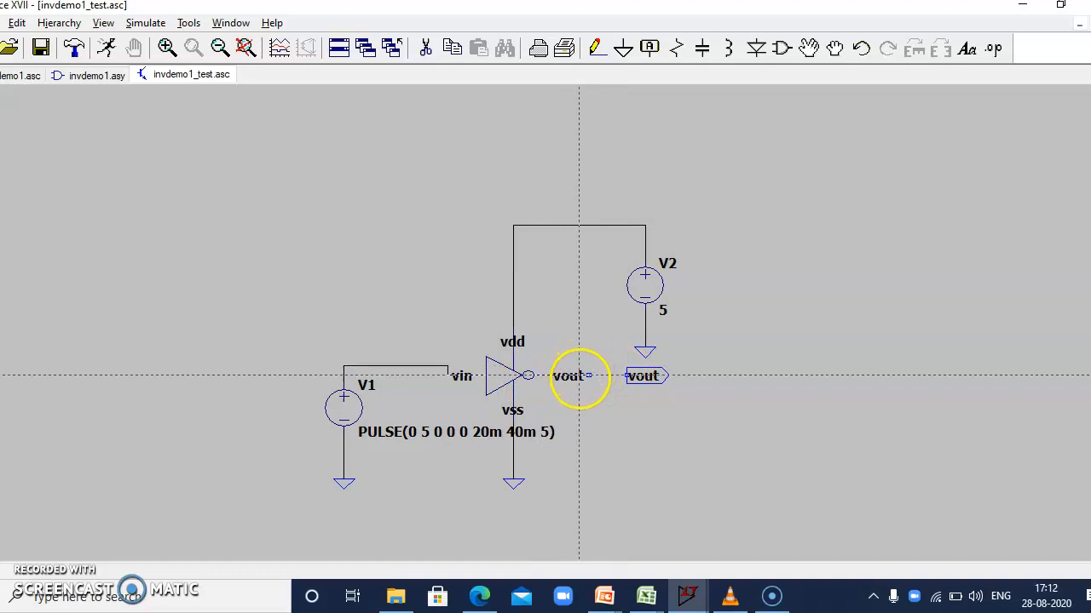
left_click(588, 376)
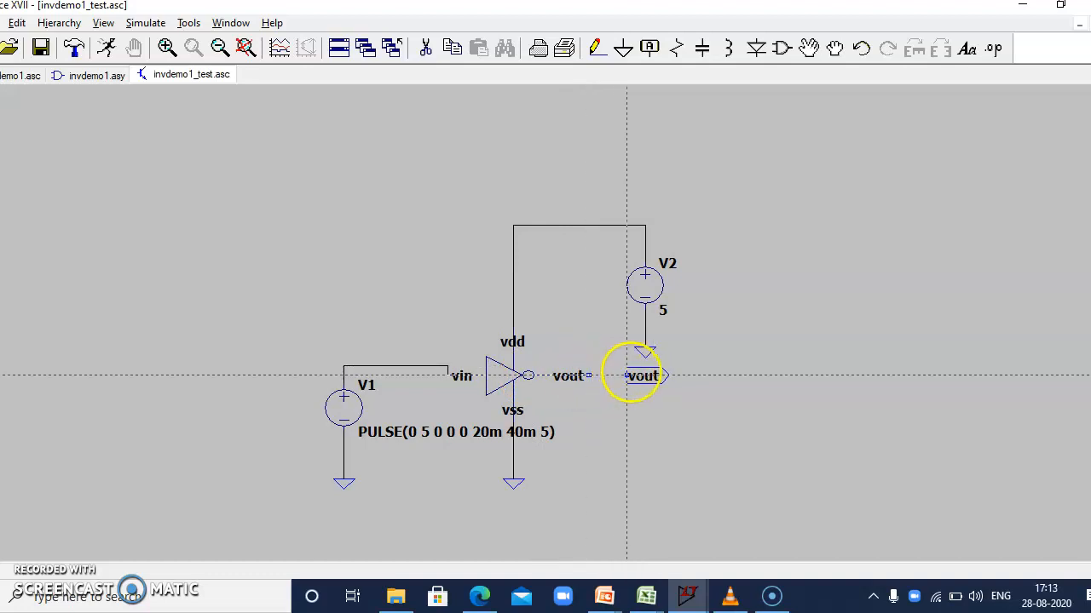
left_click(627, 376)
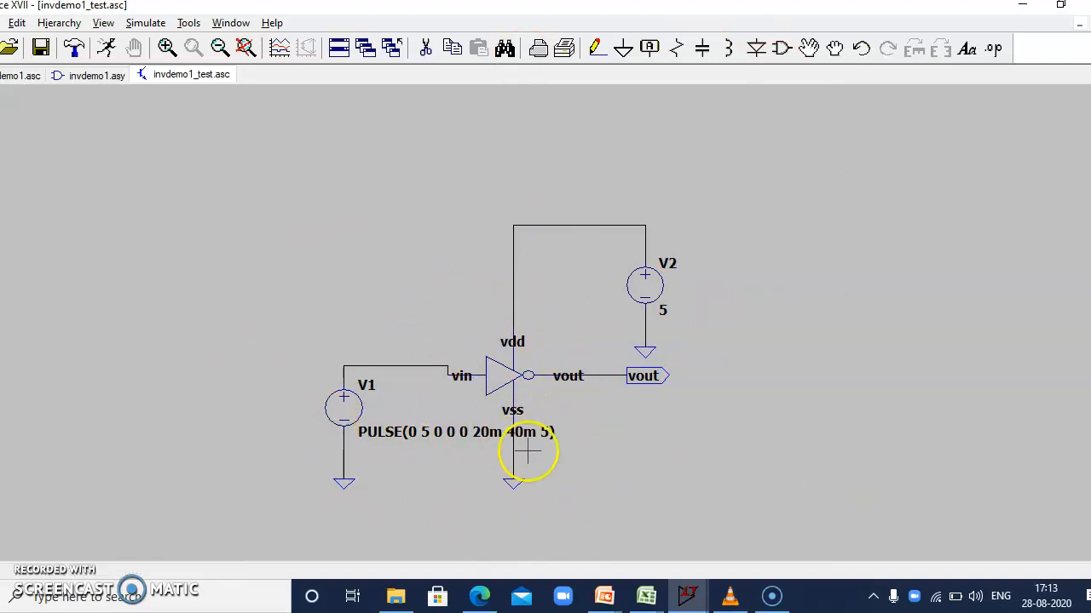
Review the invdemo1.asc transistor schematic and the invdemo1.asy symbol, and return to the invdemo1_test.asc schematic.
left_click(19, 76)
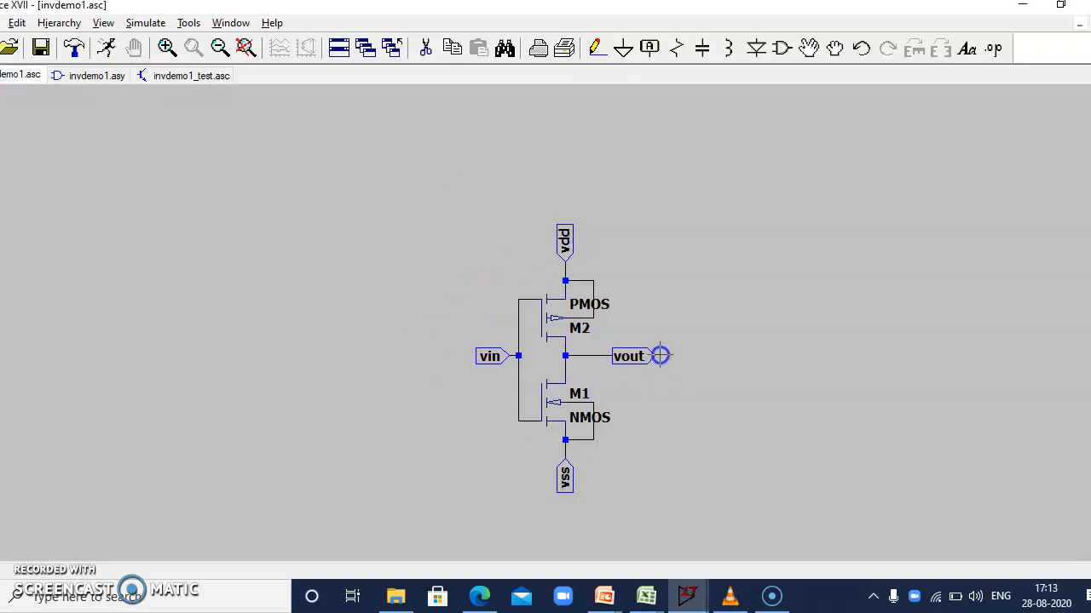
left_click(92, 77)
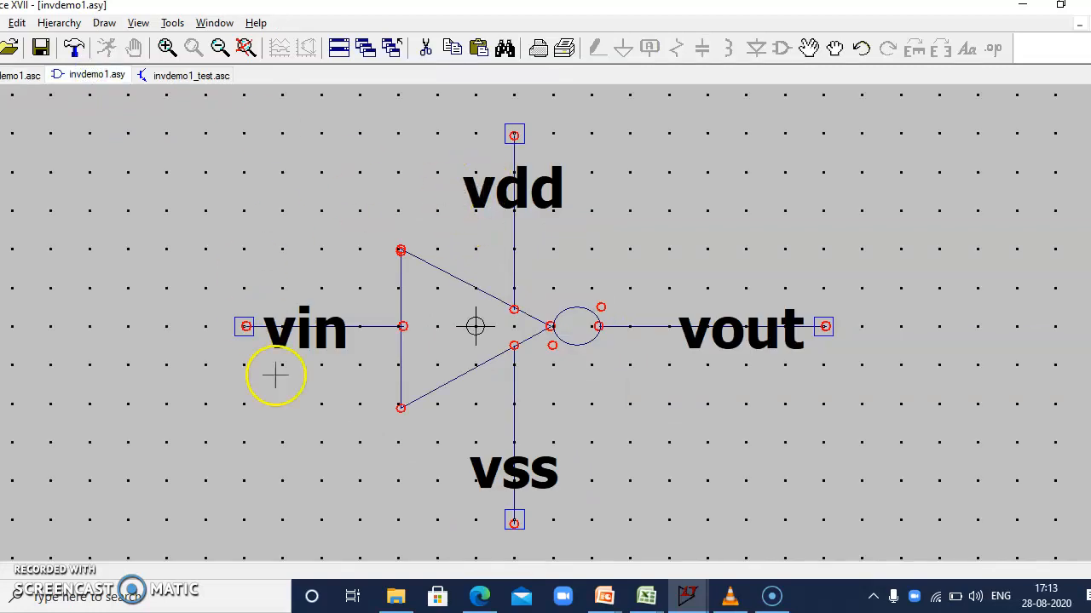
left_click(179, 76)
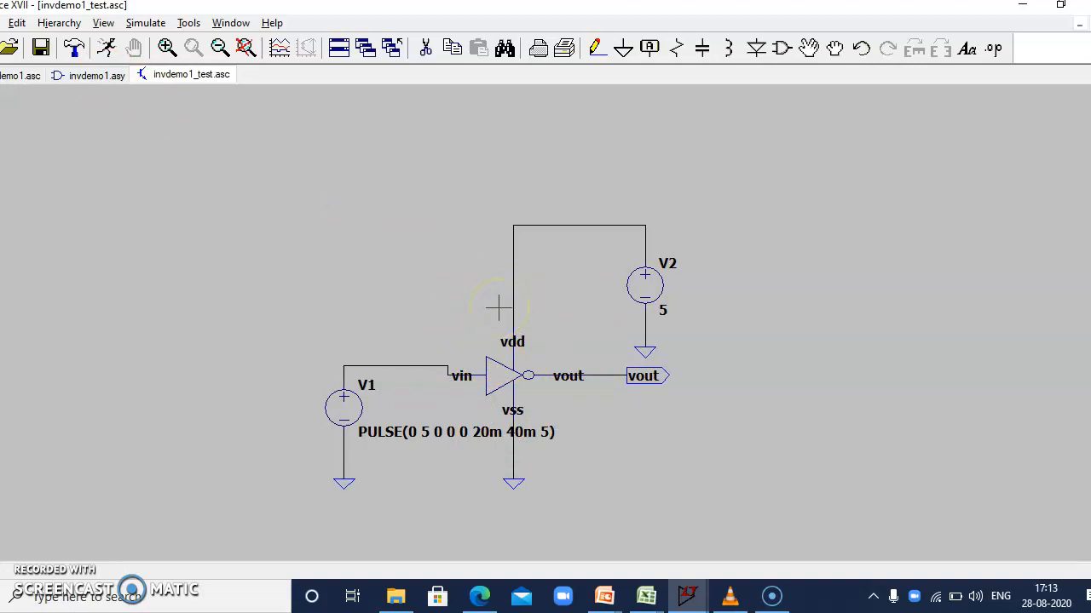
Run a transient simulation with a stop time of 200m and plot the voltages on the inverter's input wire and vout net.
left_click(108, 51)
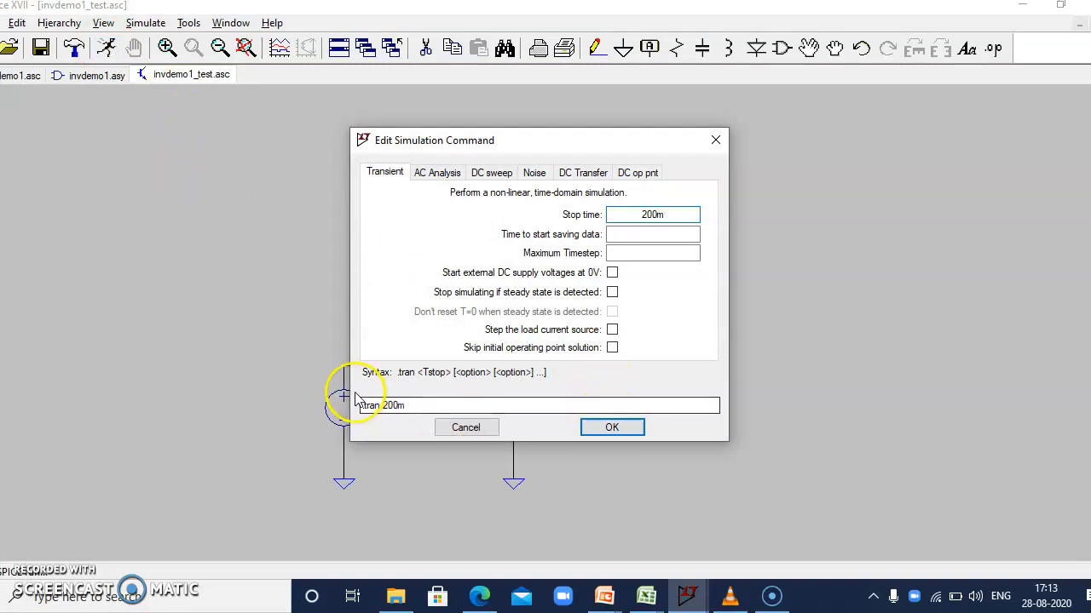
left_click(602, 432)
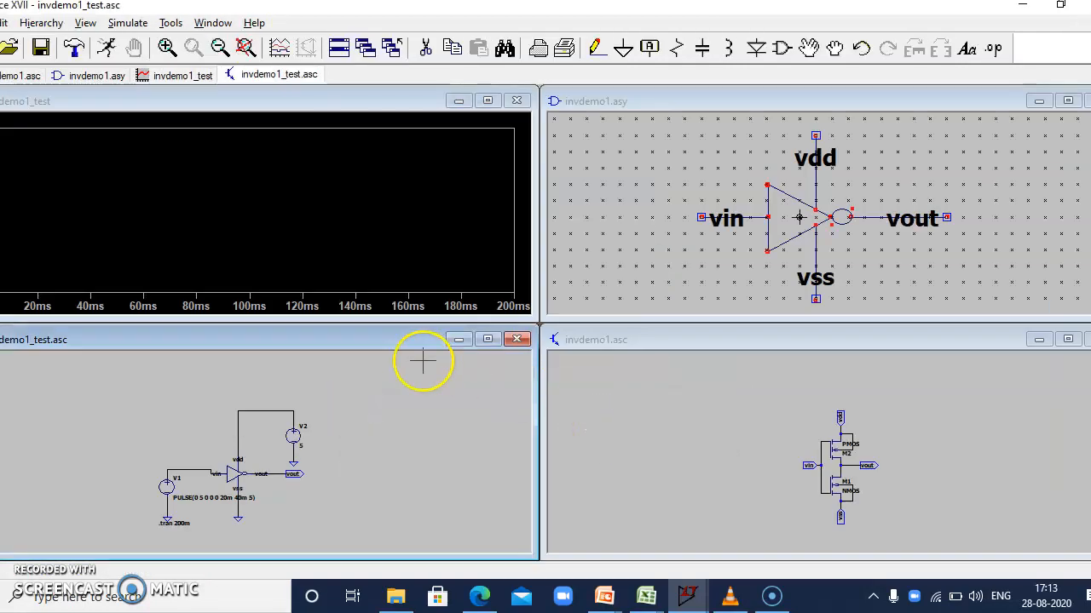
left_click(191, 468)
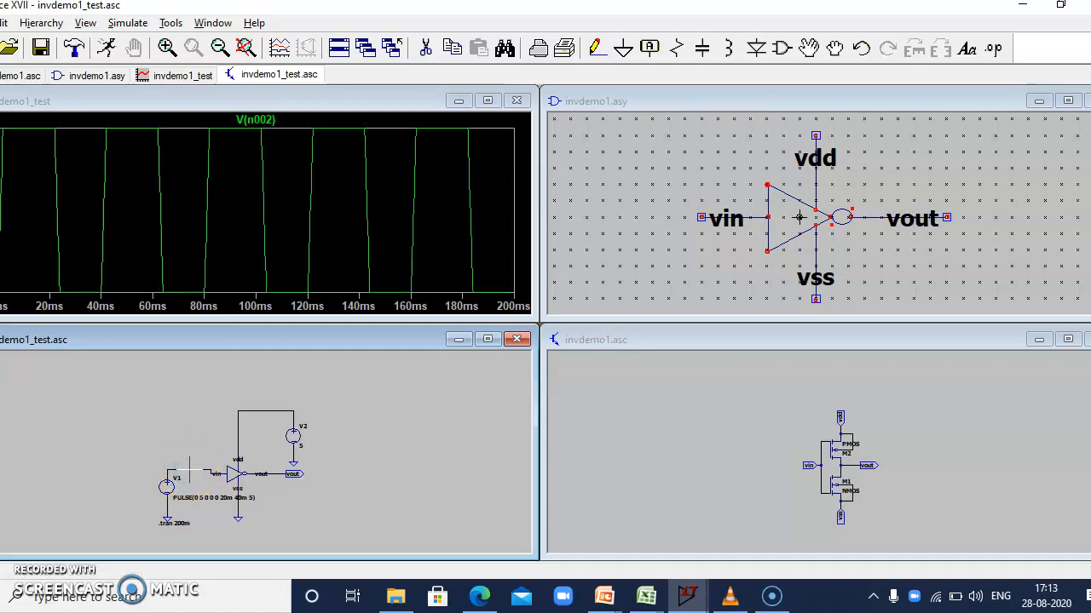
left_click(288, 465)
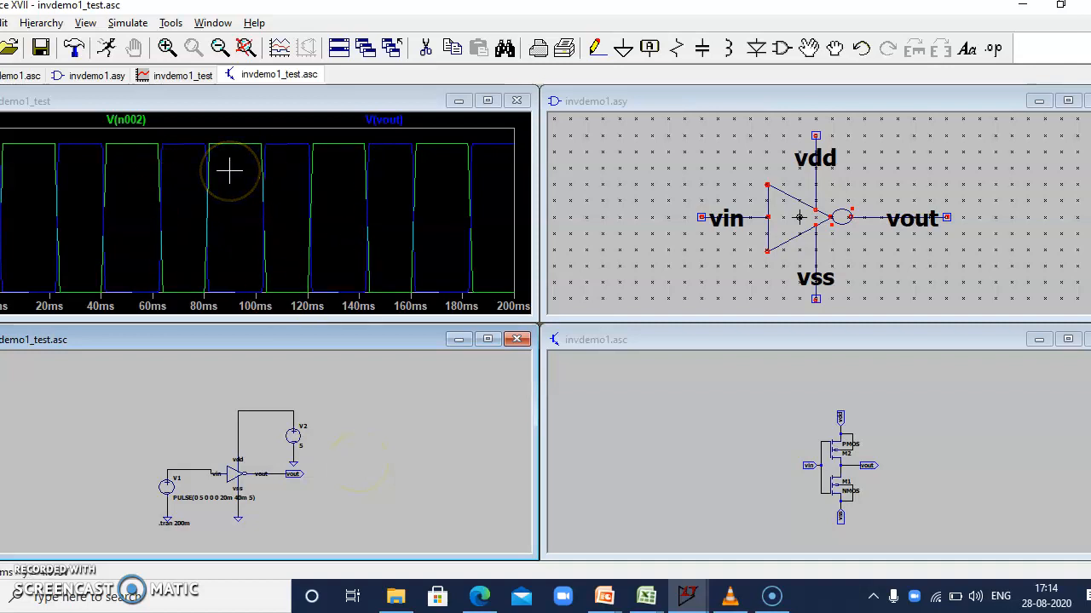
Add a second plot pane, maximize the waveform window and move the V(n002) trace into the empty upper pane.
right_click(277, 193)
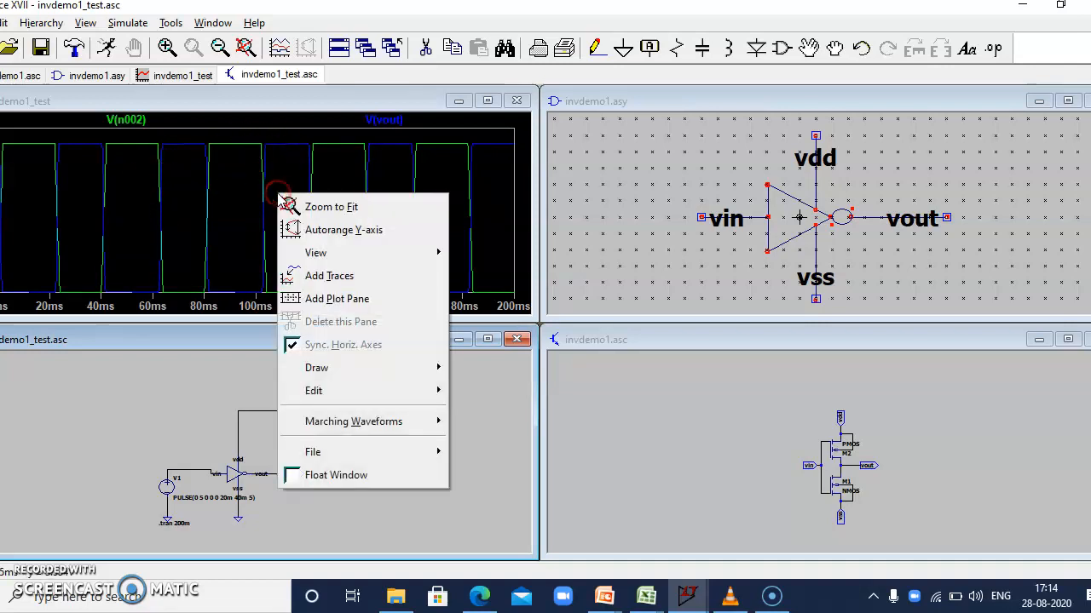
left_click(333, 299)
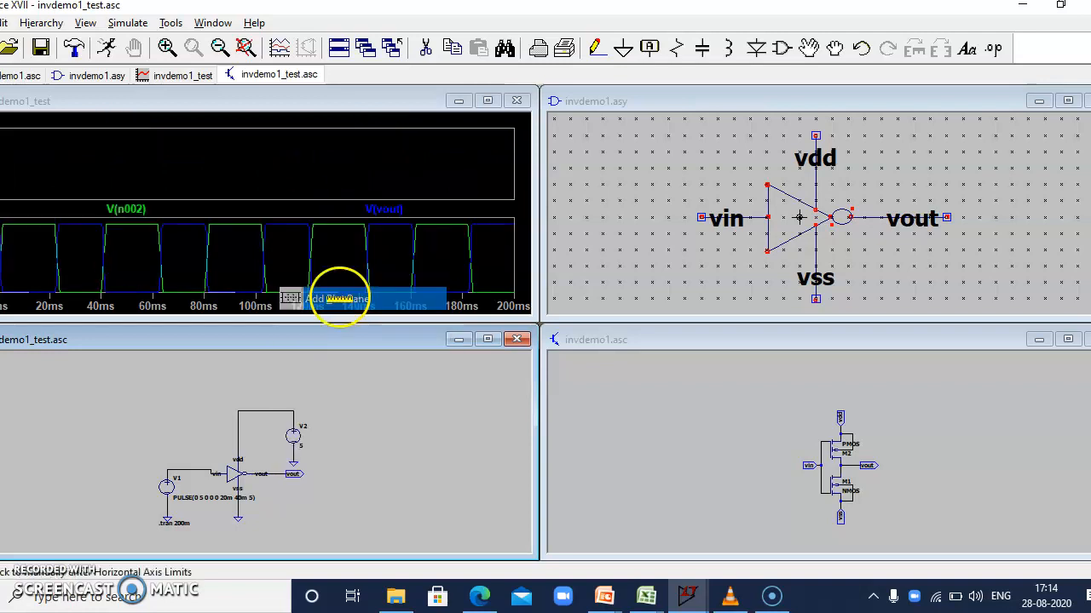
left_click(487, 101)
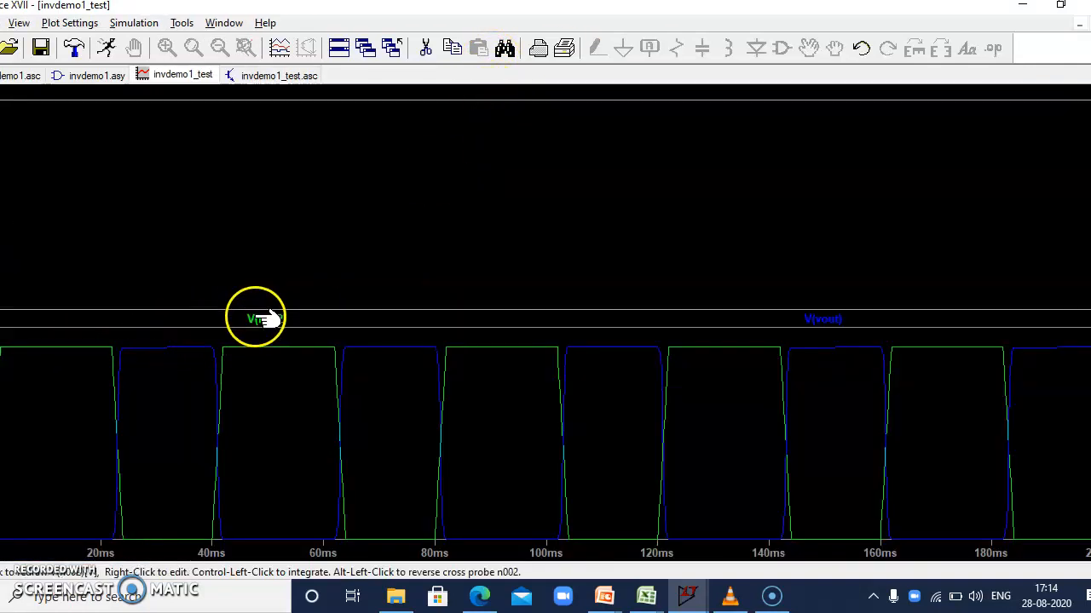
left_click_drag(267, 318, 287, 209)
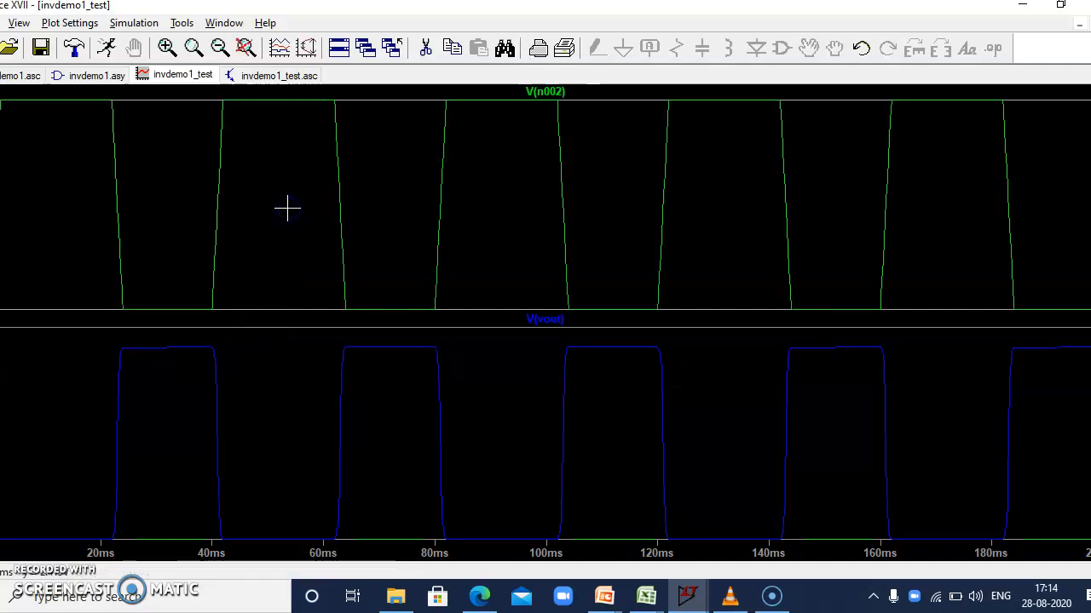